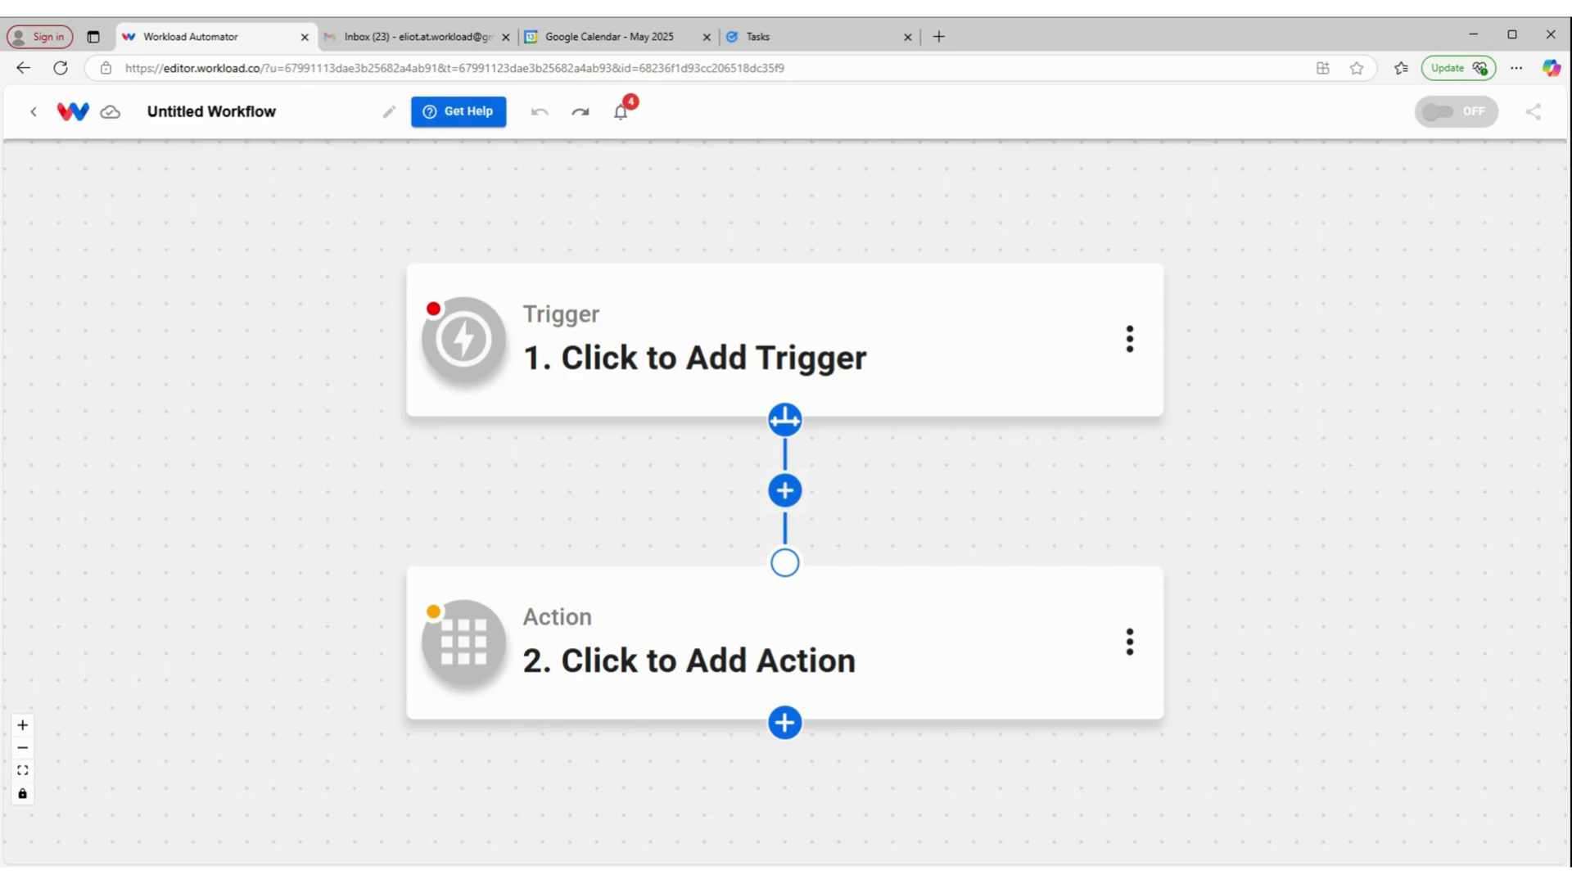
Rename the workflow to 'google calendar to tasks'.
{"action": "left_click", "coordinate": [212, 111]}
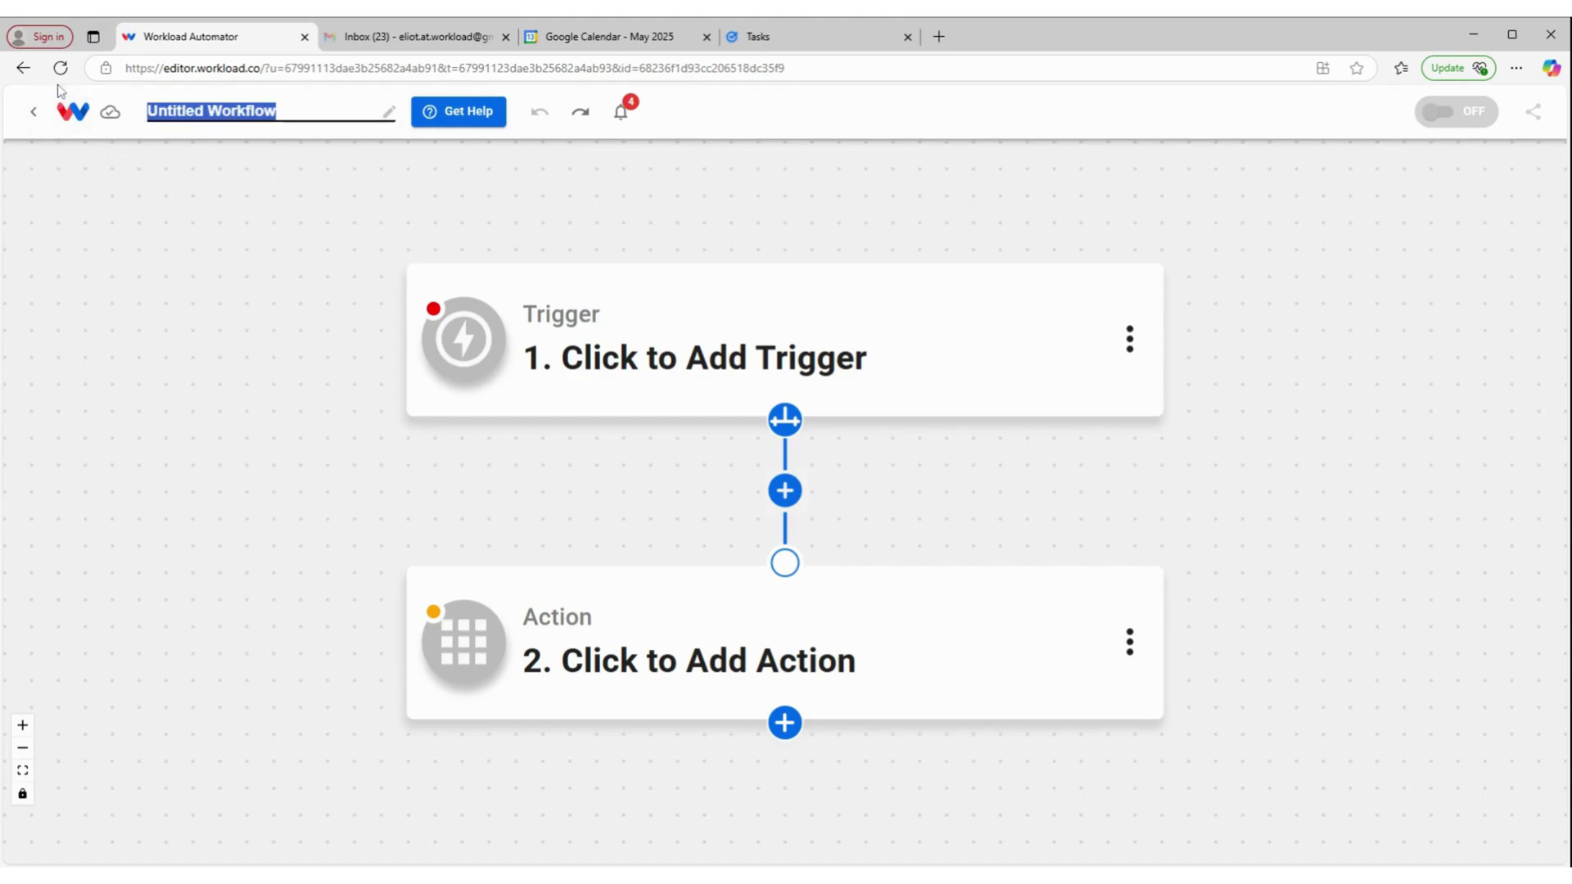
{"action": "type", "text": "google calen"}
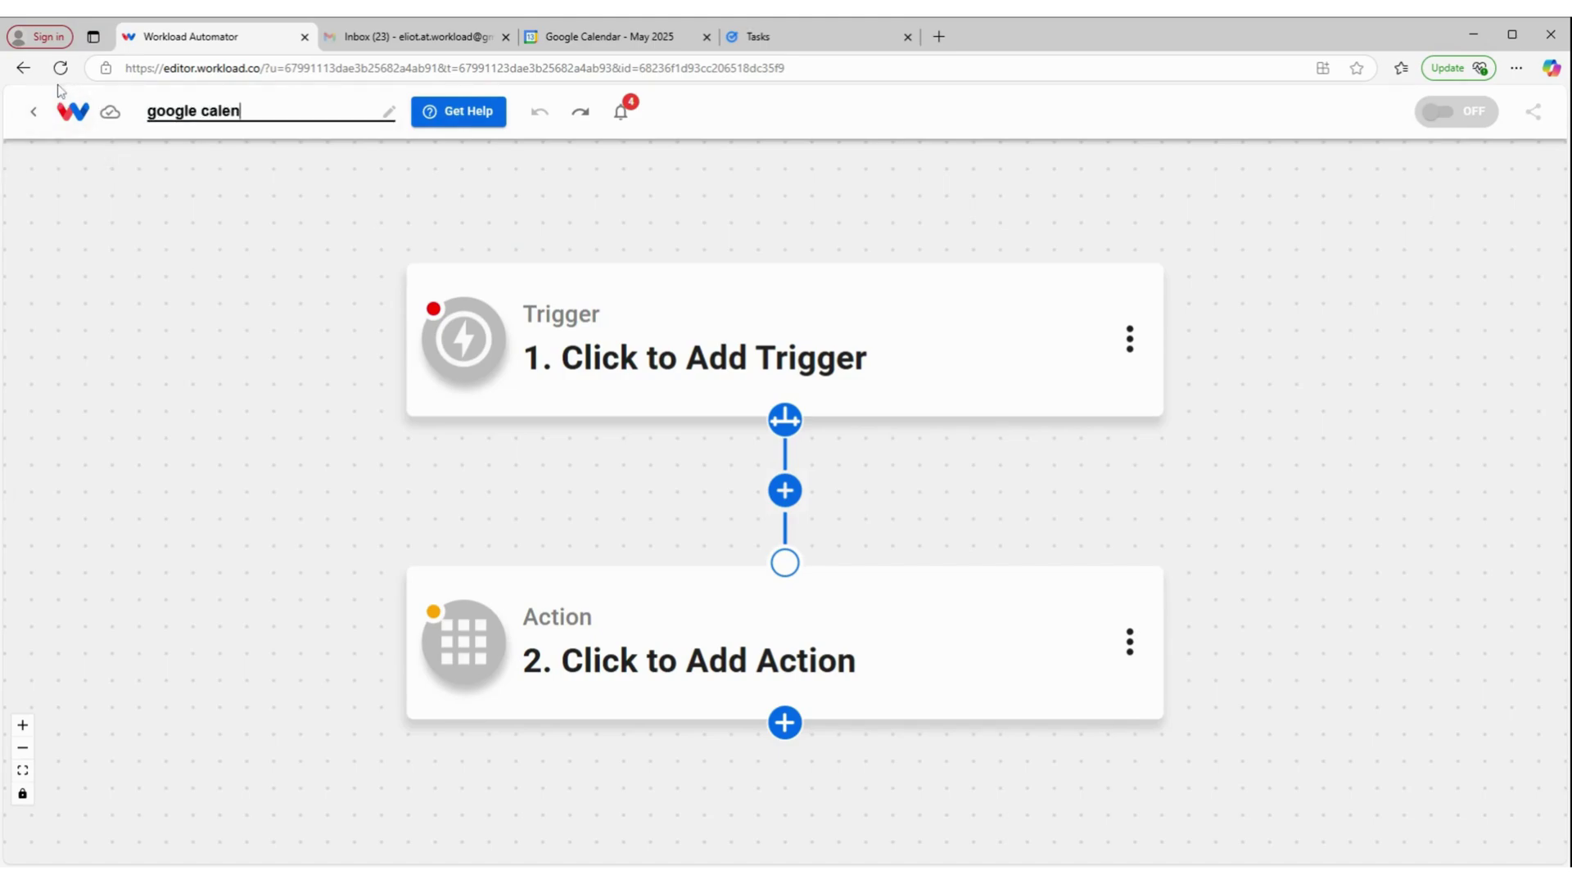
{"action": "type", "text": "dar to tasks"}
{"action": "key", "text": "Return"}
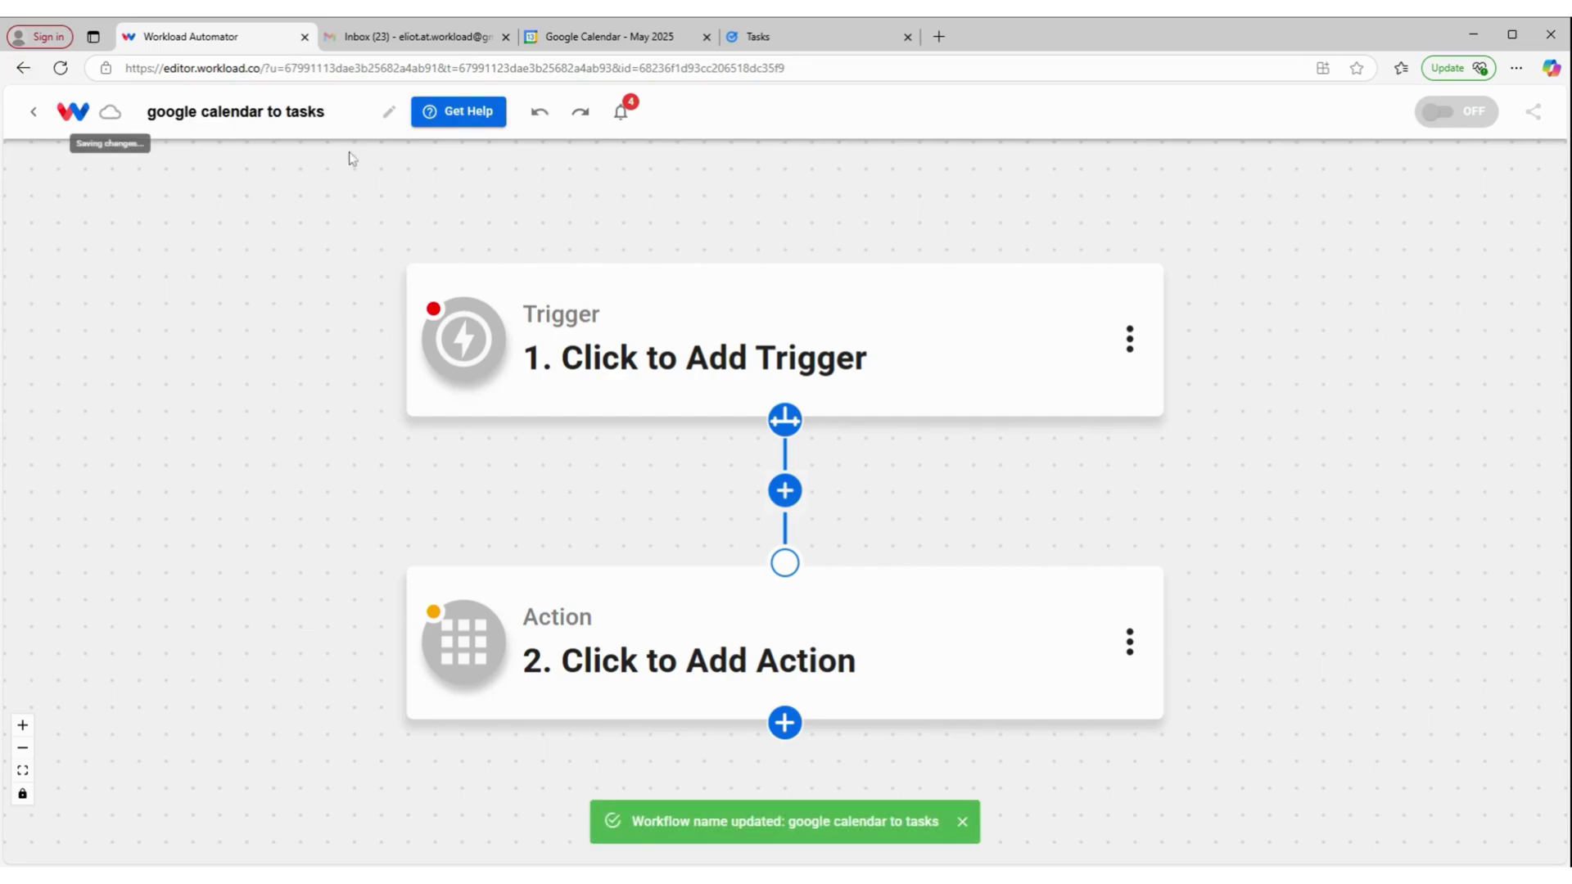
Make the trigger Google Calendar's New Event, using the connected calendar account.
{"action": "left_click", "coordinate": [740, 333]}
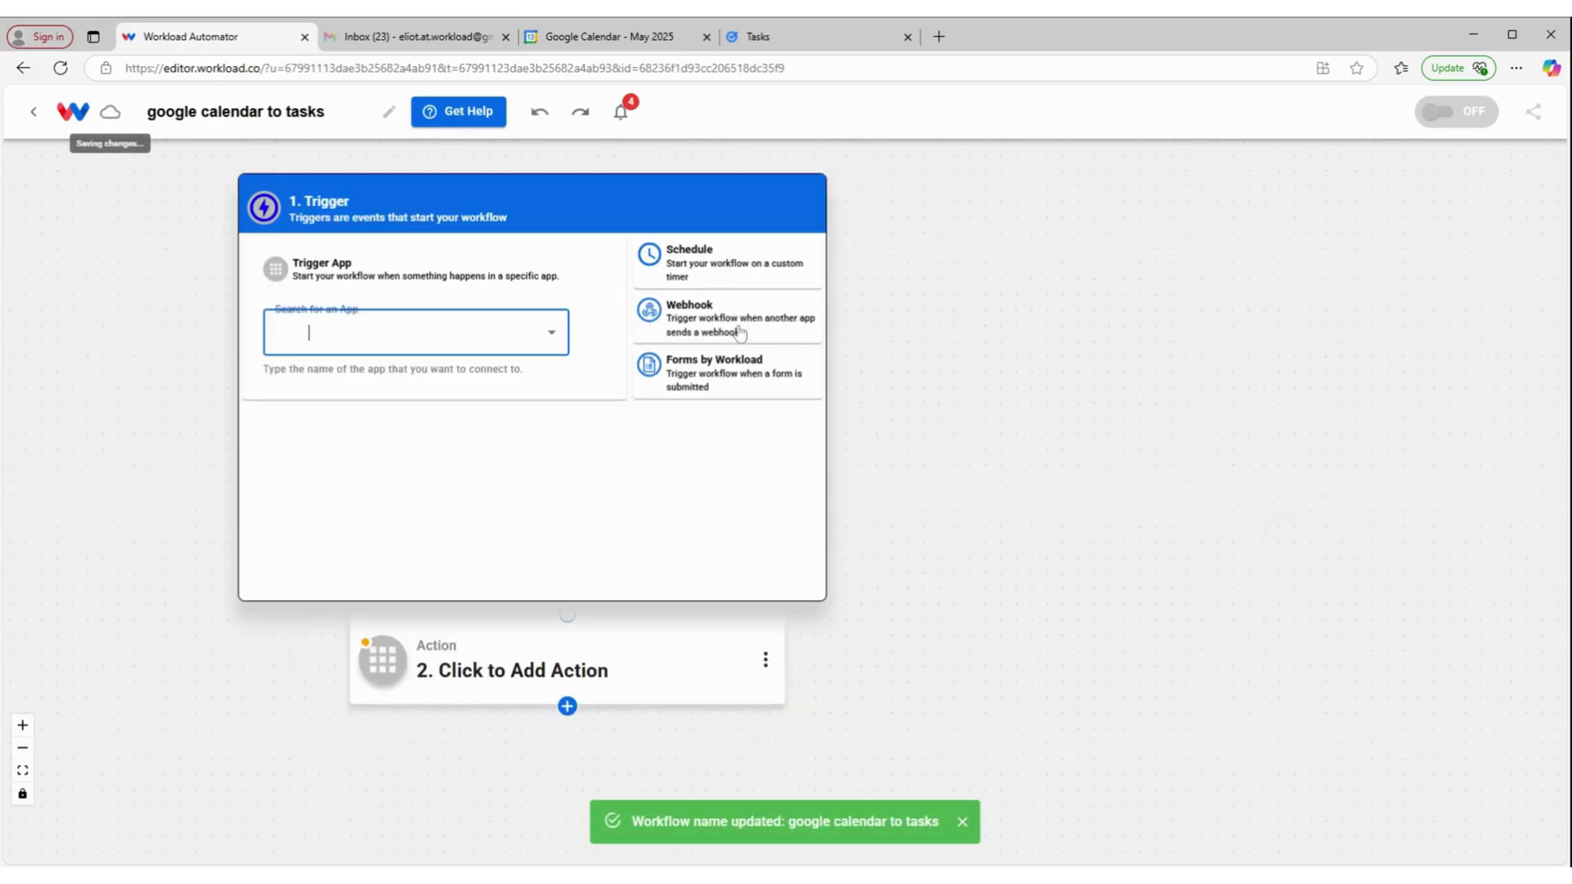
{"action": "type", "text": "calendar"}
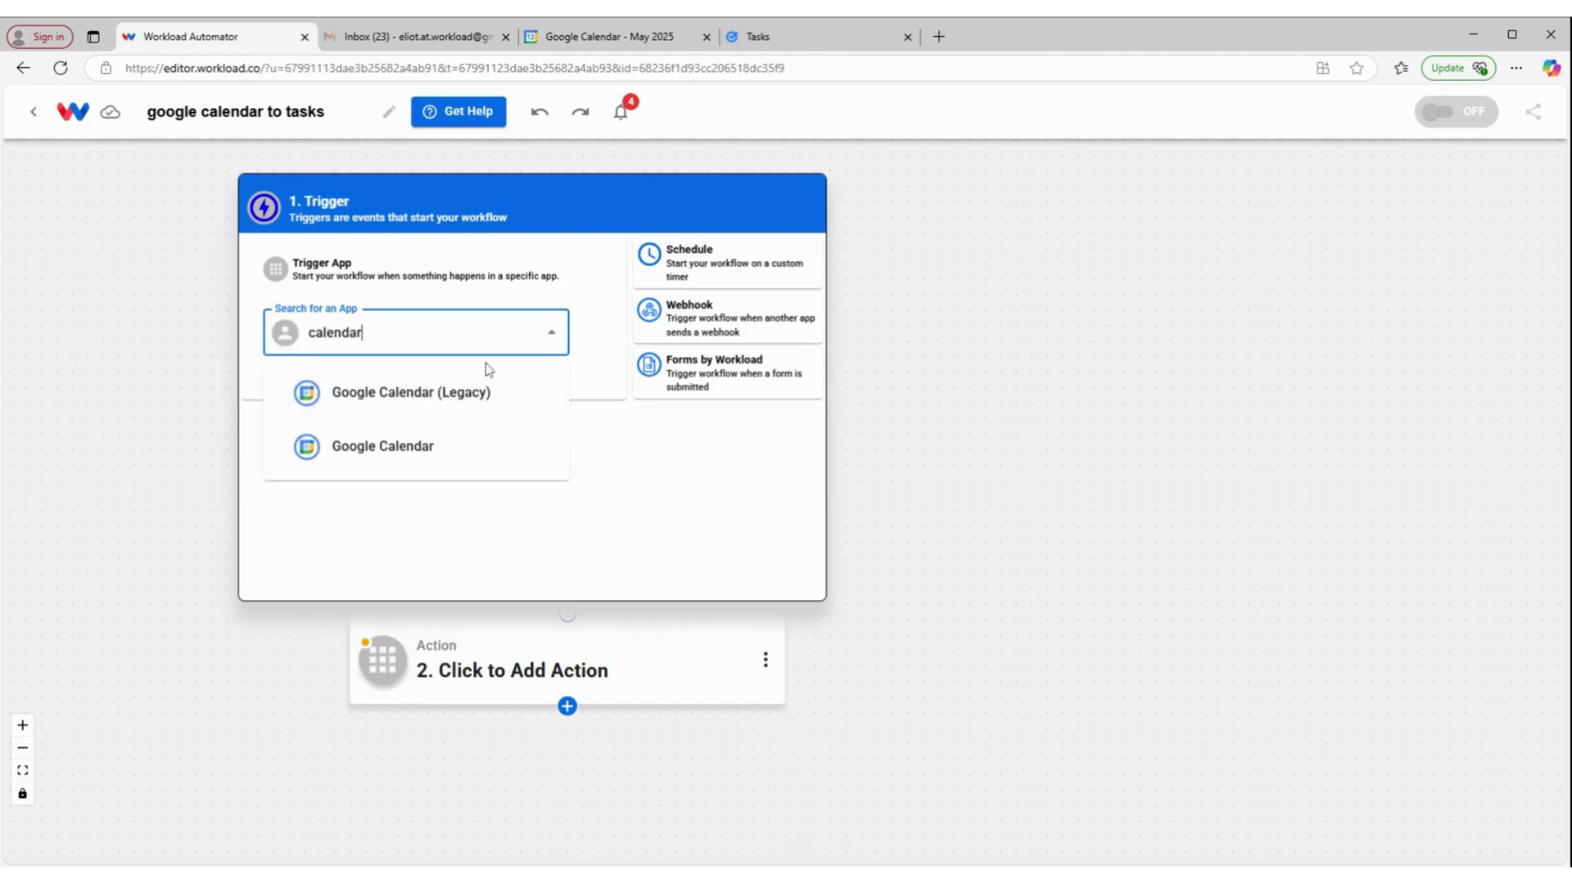
{"action": "left_click", "coordinate": [434, 454]}
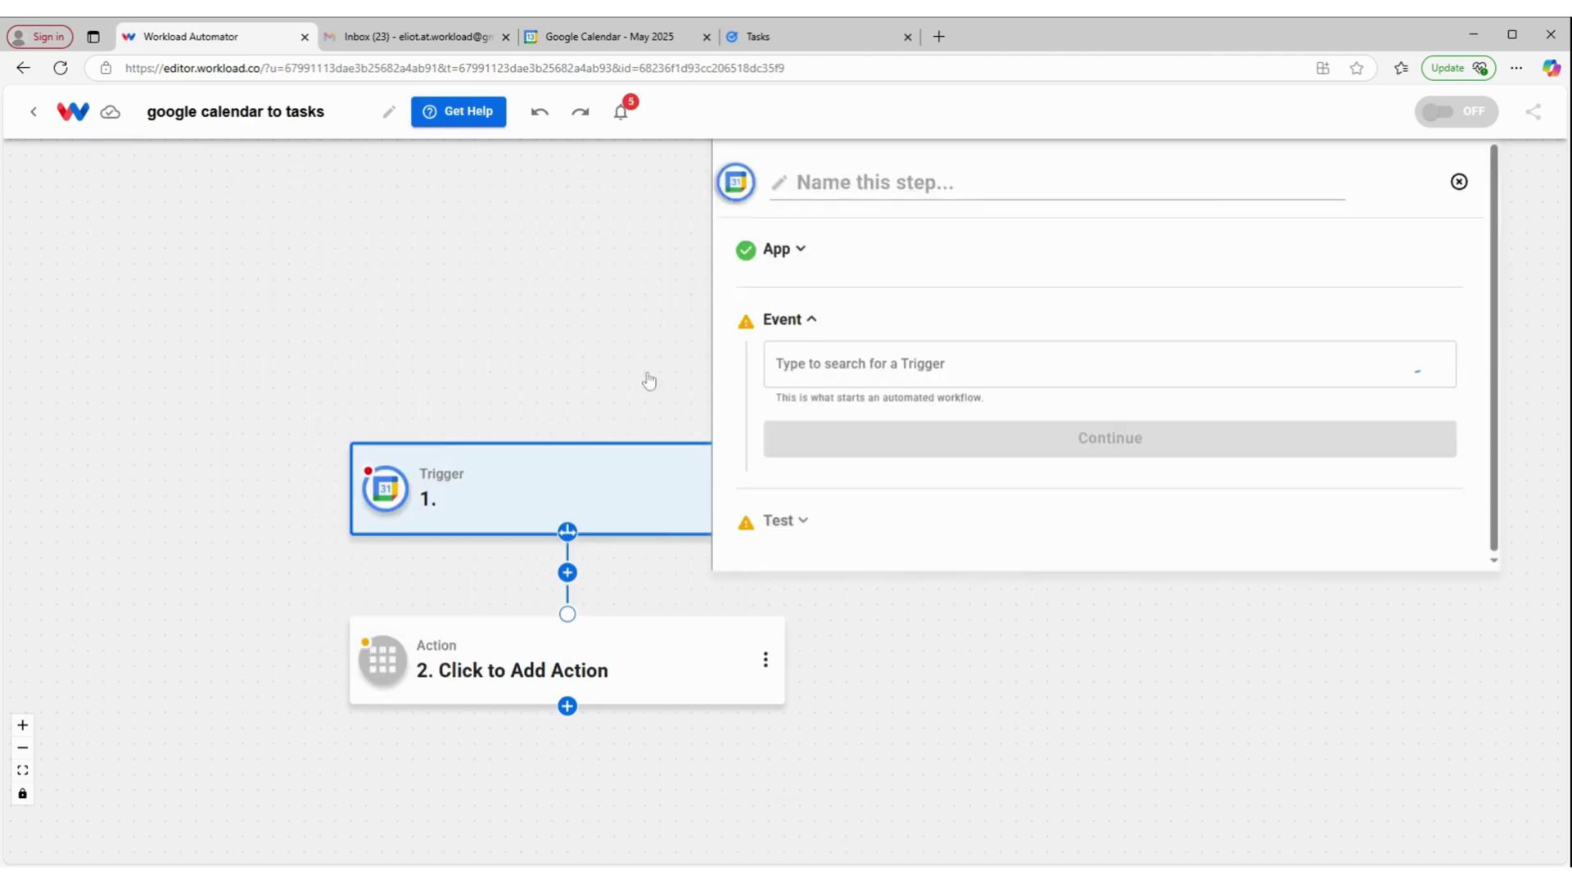
{"action": "left_click", "coordinate": [1032, 357]}
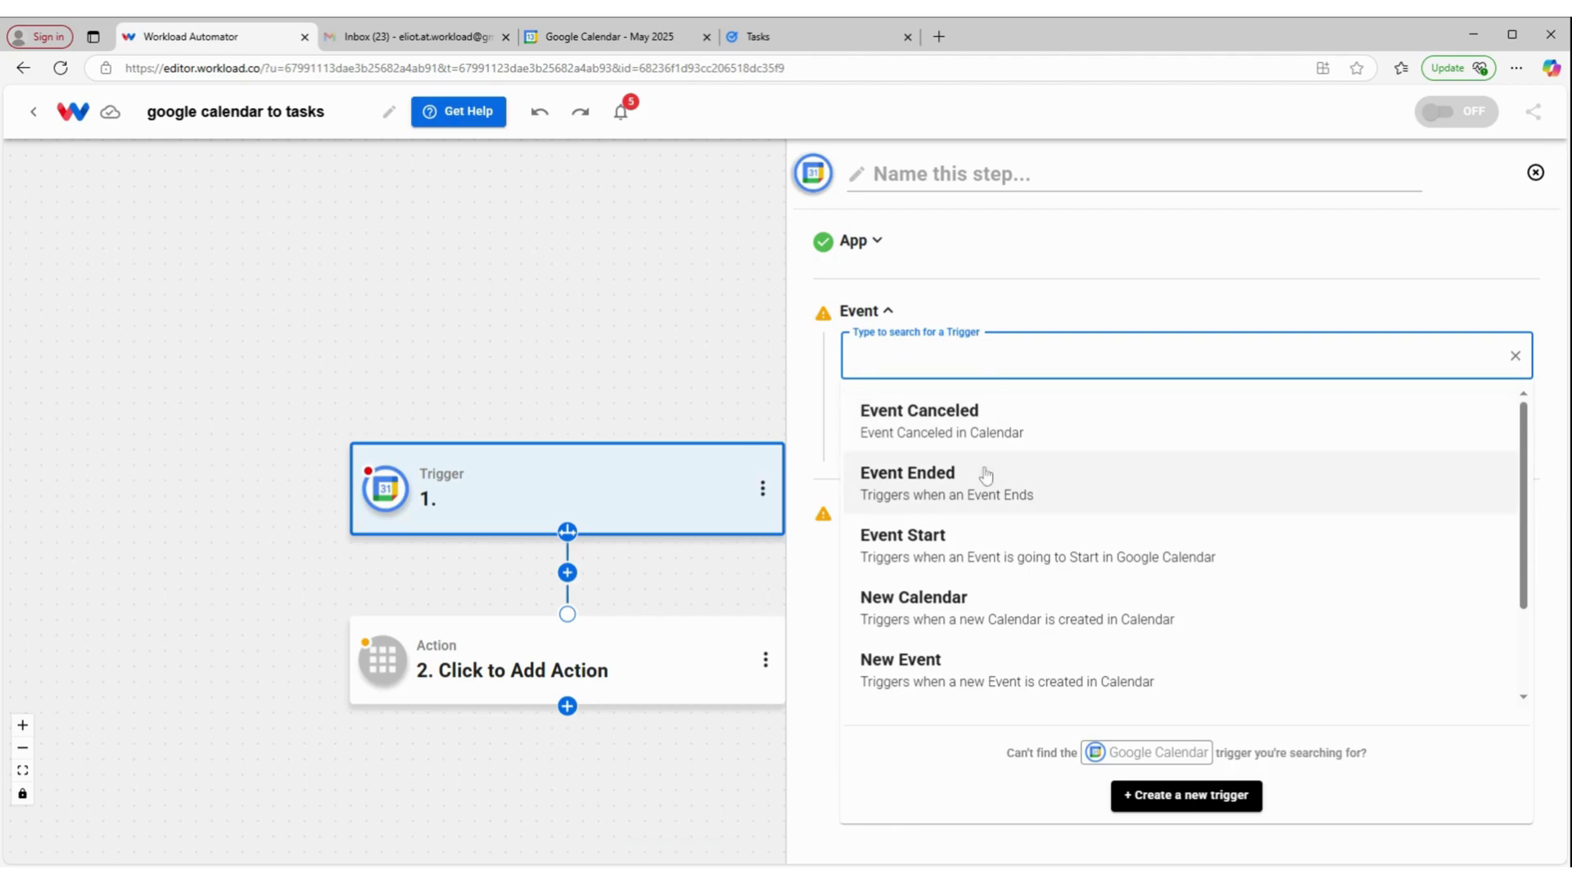
{"action": "left_click", "coordinate": [922, 655]}
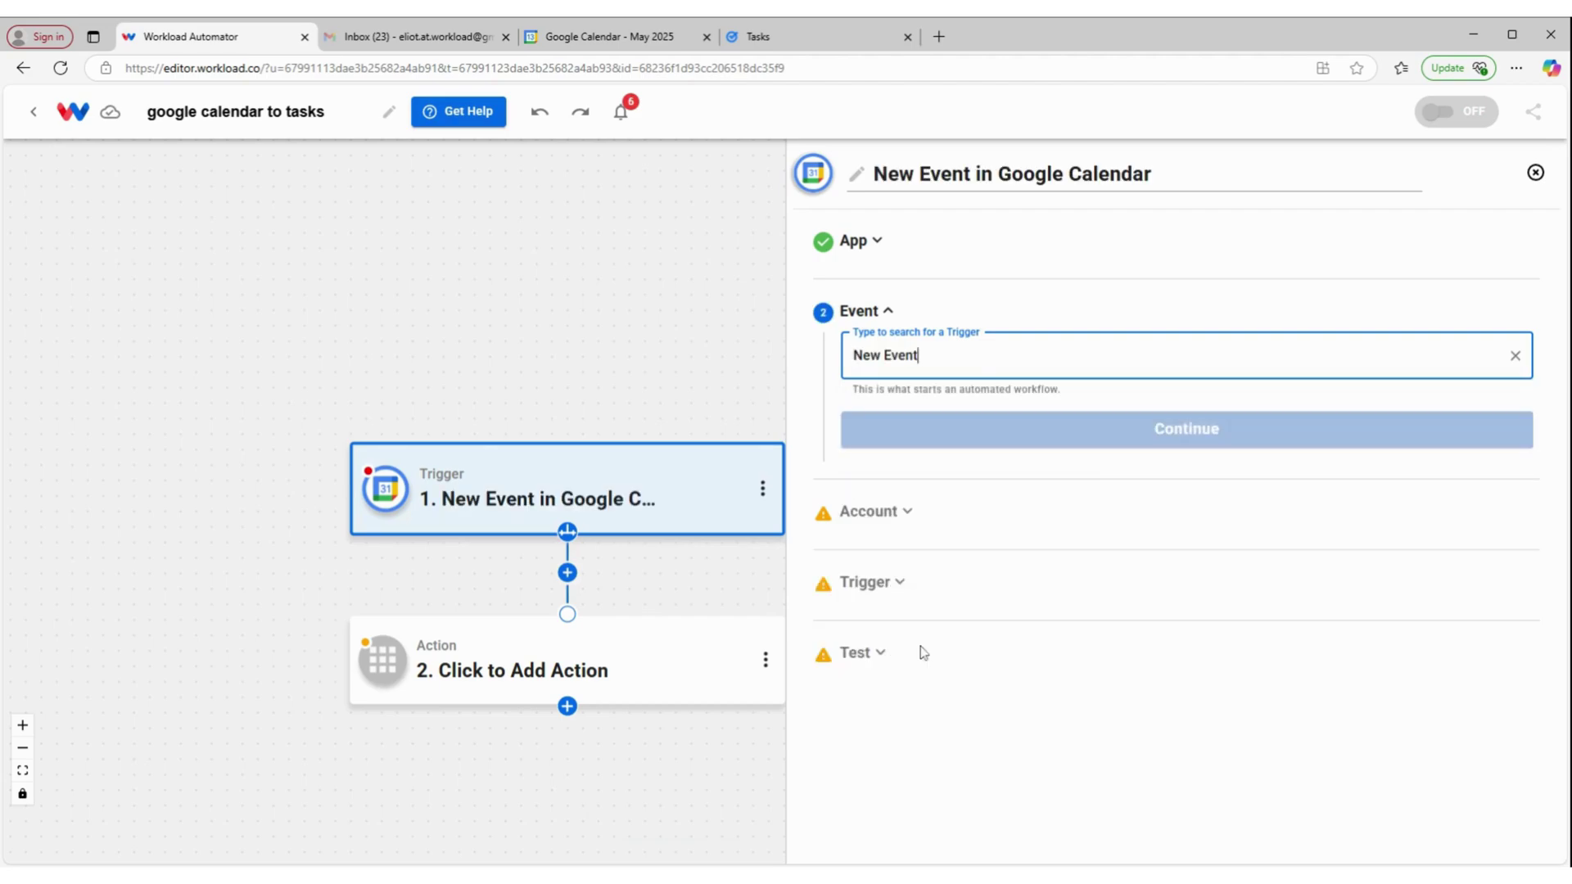
{"action": "left_click", "coordinate": [1127, 438]}
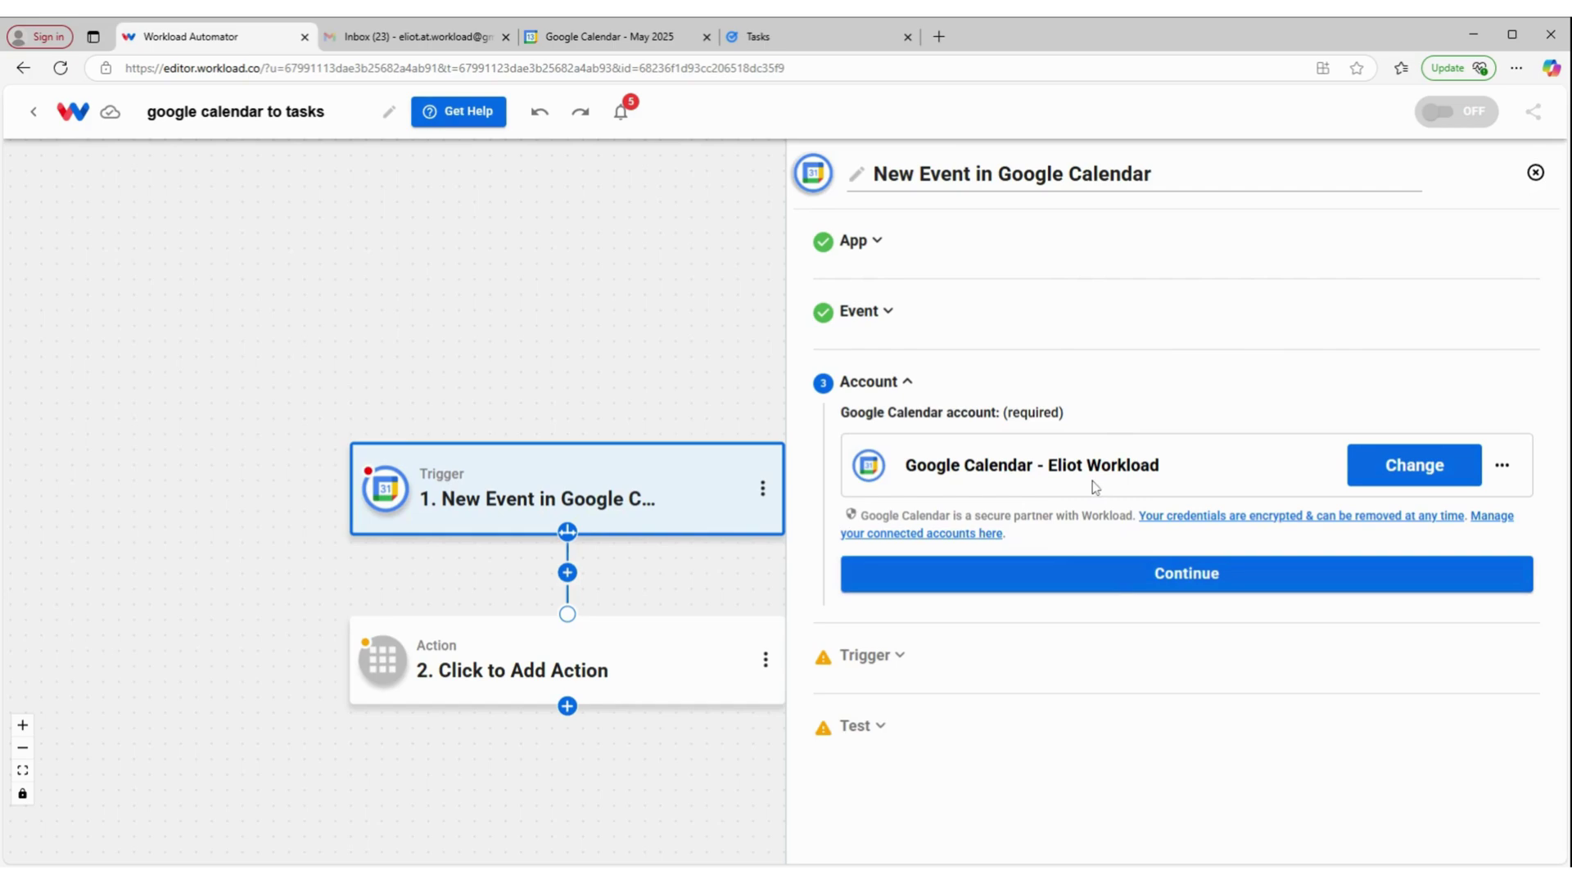
{"action": "left_click", "coordinate": [1114, 579]}
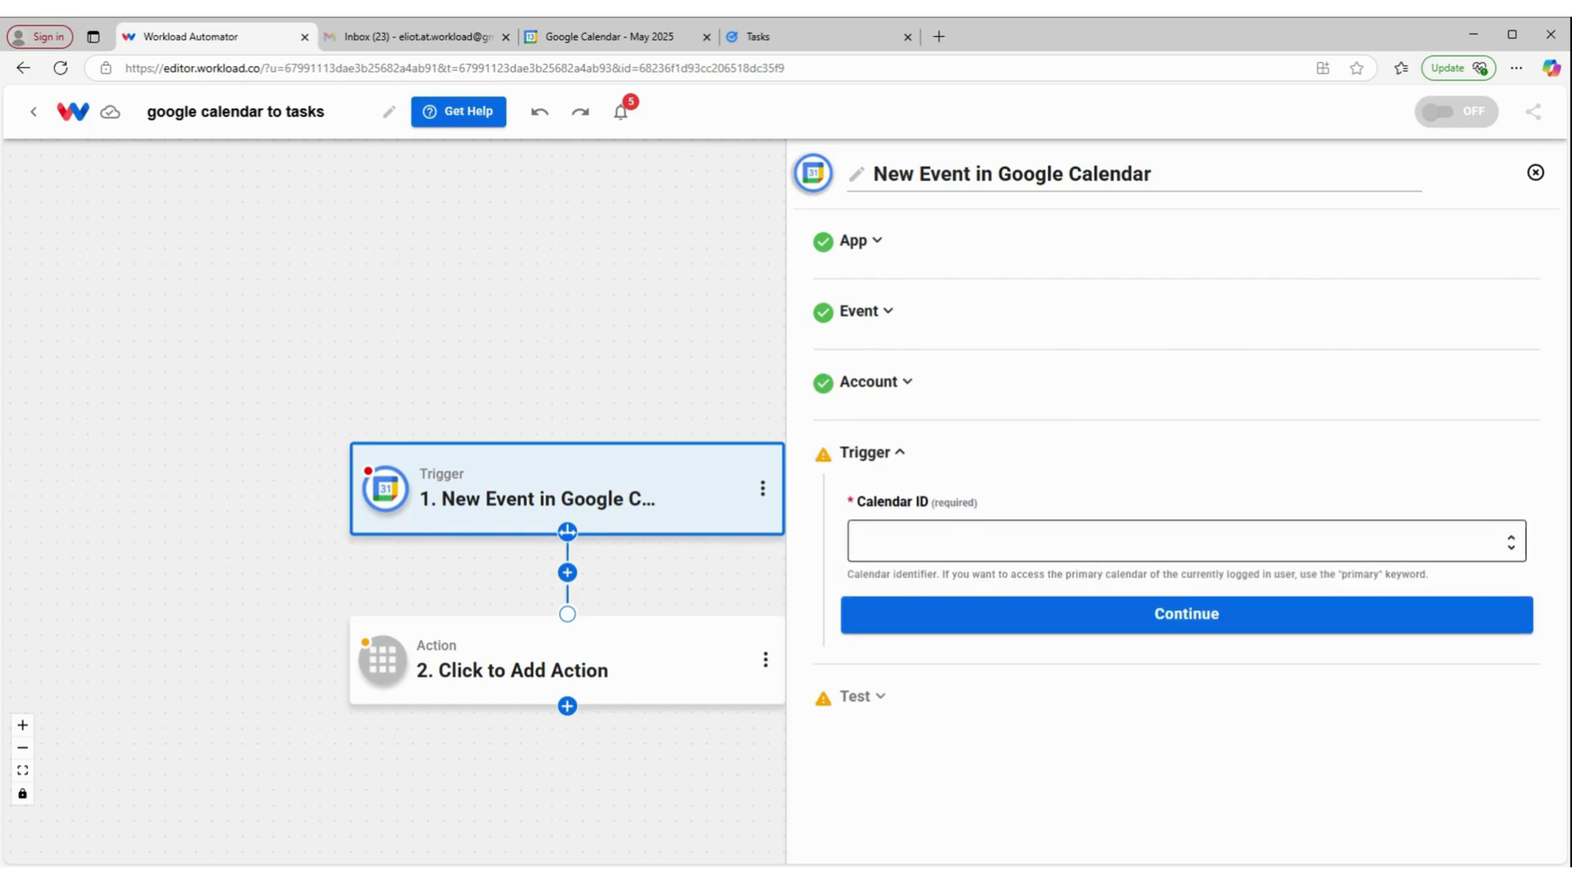
Set the trigger's Calendar ID to Example Calendar.
{"action": "left_click", "coordinate": [1178, 541]}
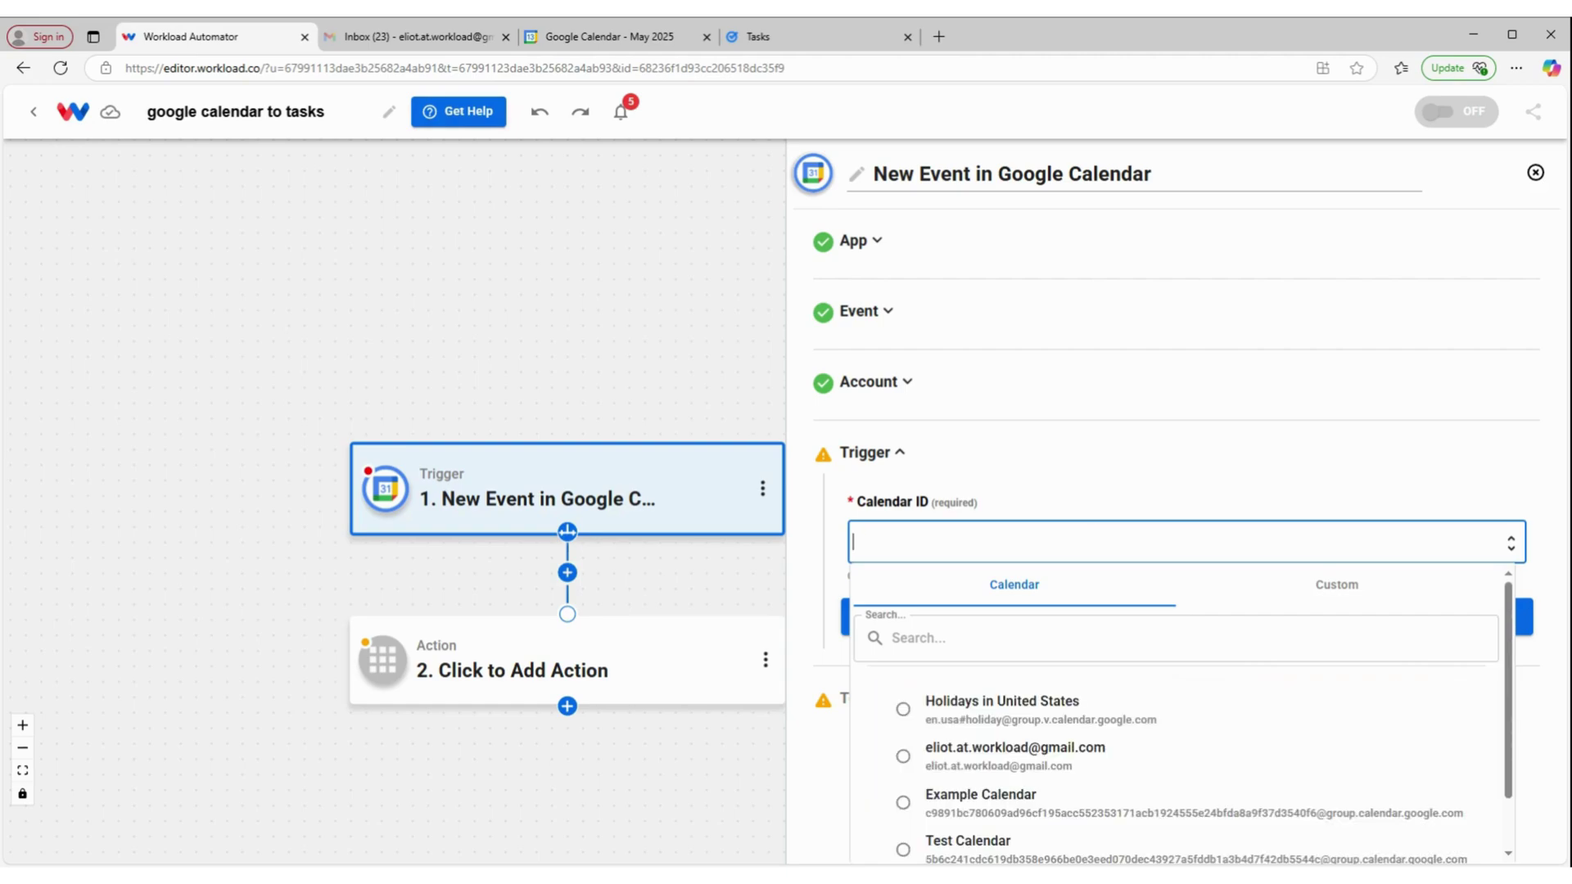
{"action": "left_click", "coordinate": [1005, 798]}
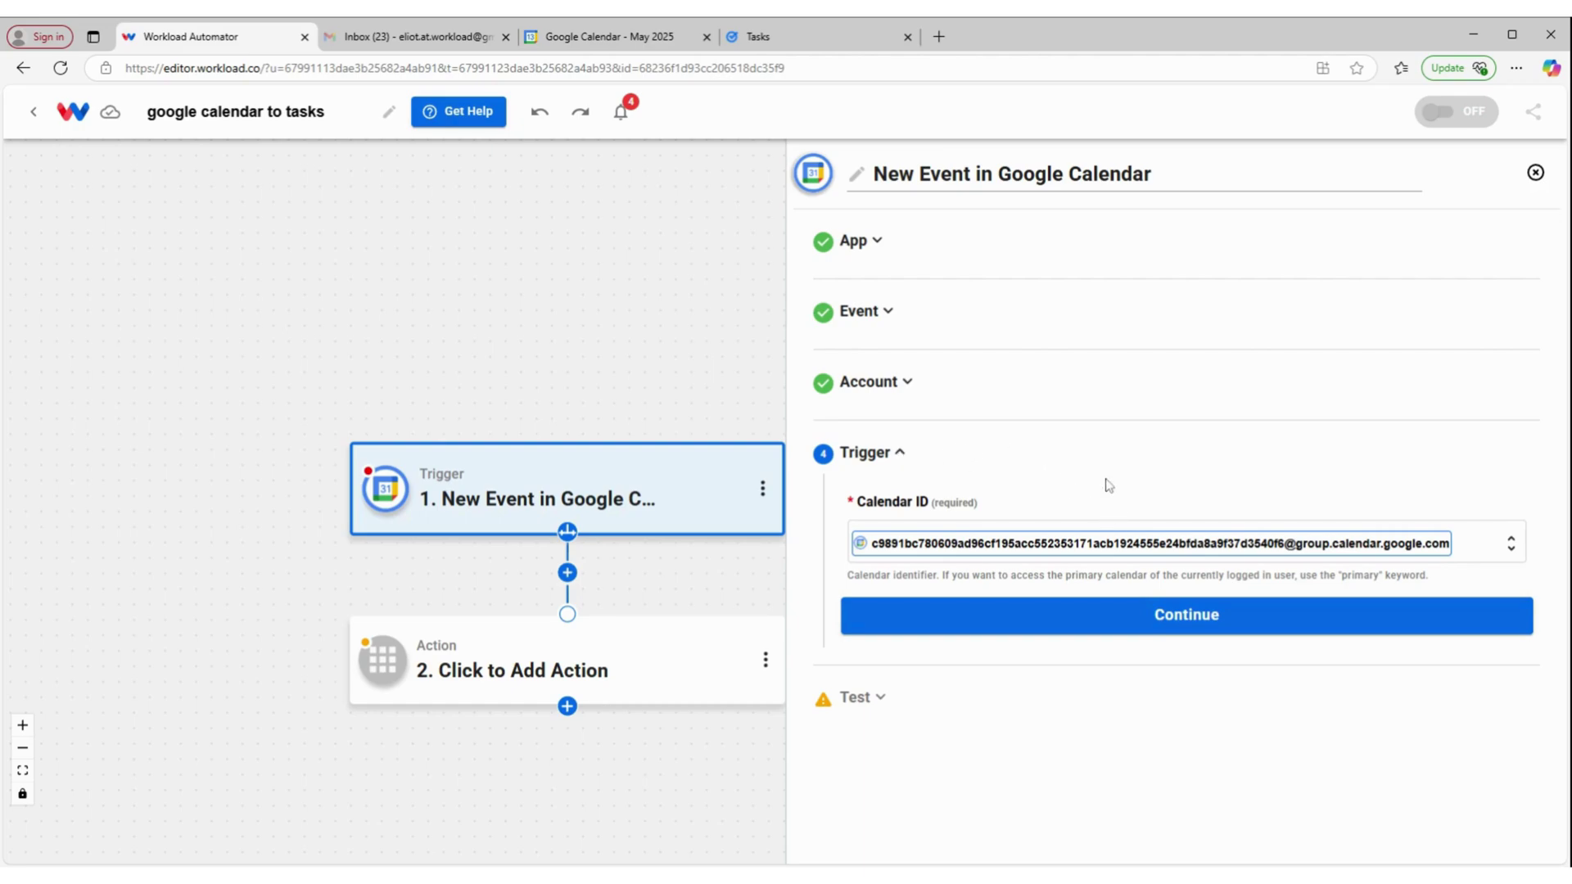
{"action": "left_click", "coordinate": [1196, 615]}
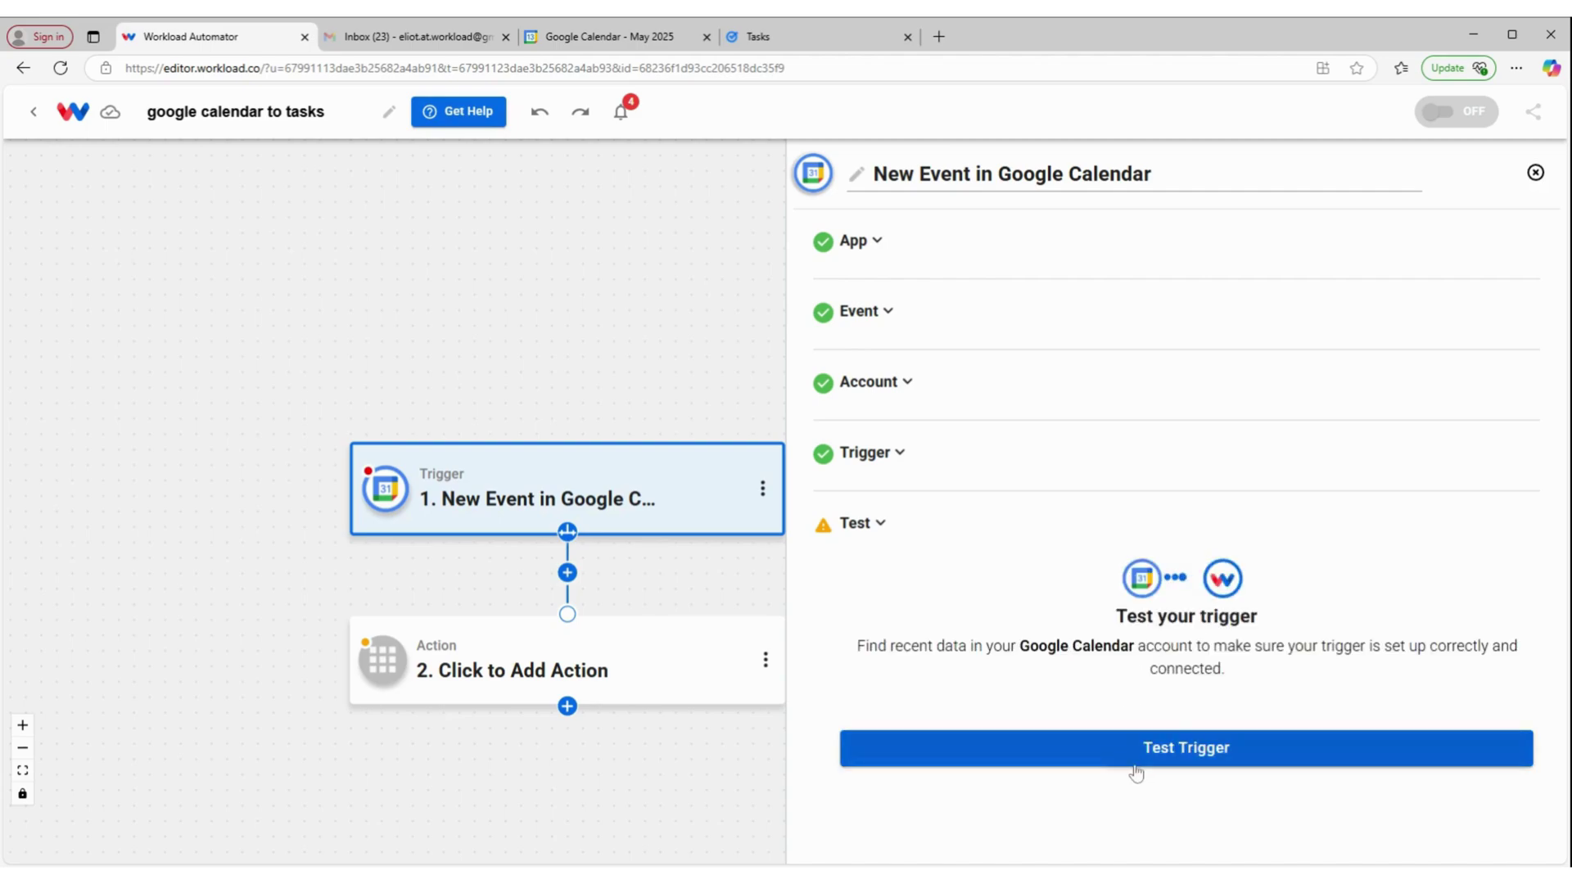
Test the trigger, review the found Jello Wrestling event, and continue to the action step.
{"action": "left_click", "coordinate": [1138, 766]}
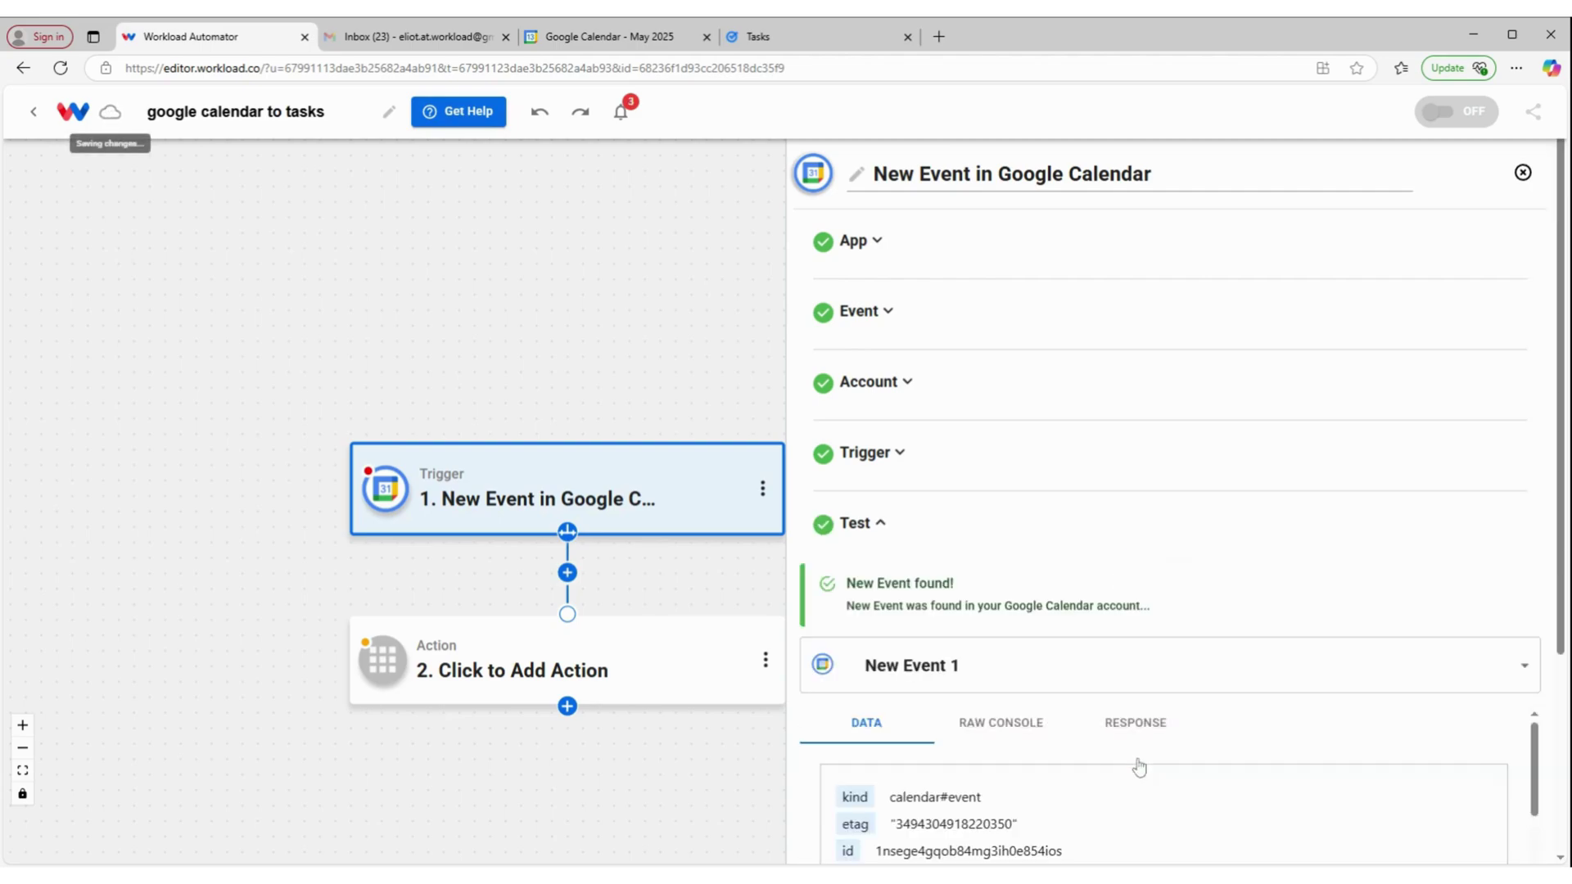
{"action": "scroll", "coordinate": [1113, 720], "scroll_direction": "down", "scroll_amount": 5}
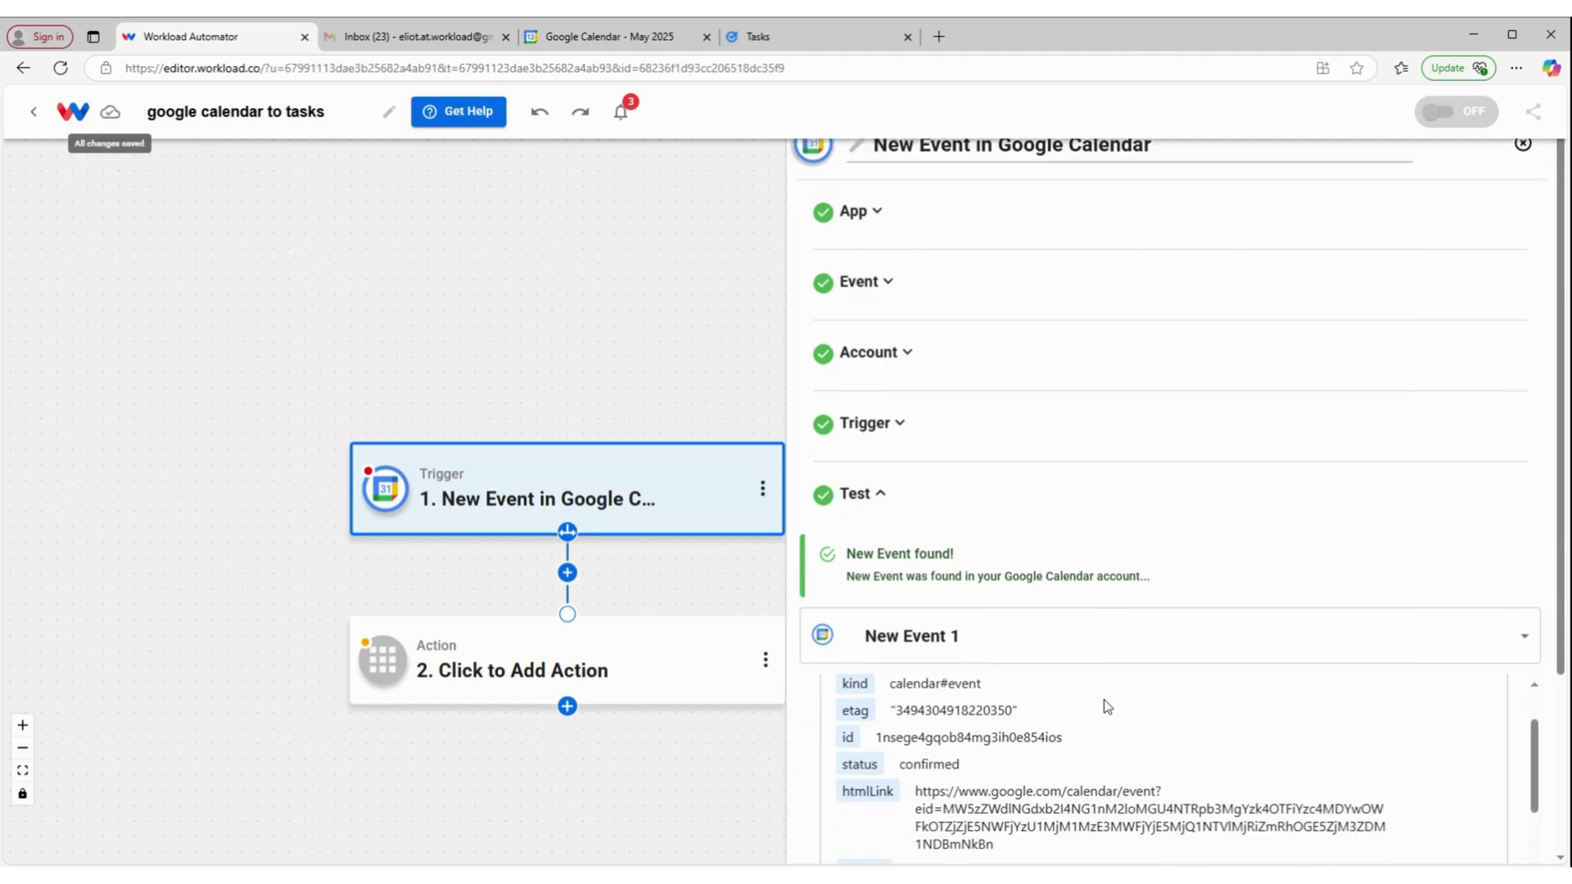
{"action": "scroll", "coordinate": [1104, 699], "scroll_direction": "down", "scroll_amount": 5}
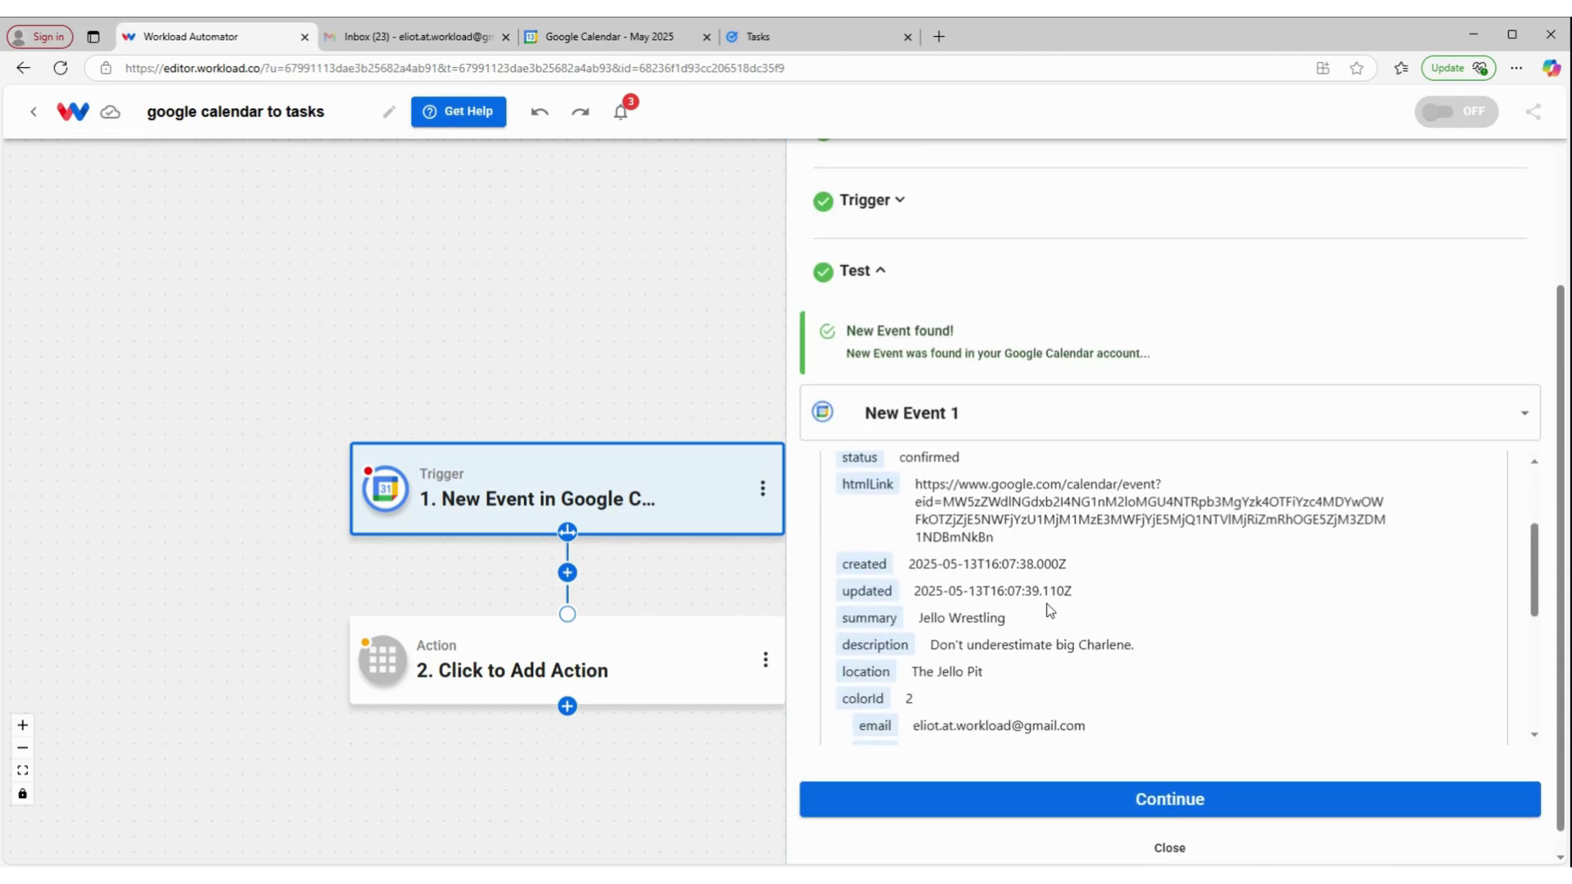
{"action": "scroll", "coordinate": [1062, 606], "scroll_direction": "down", "scroll_amount": 2}
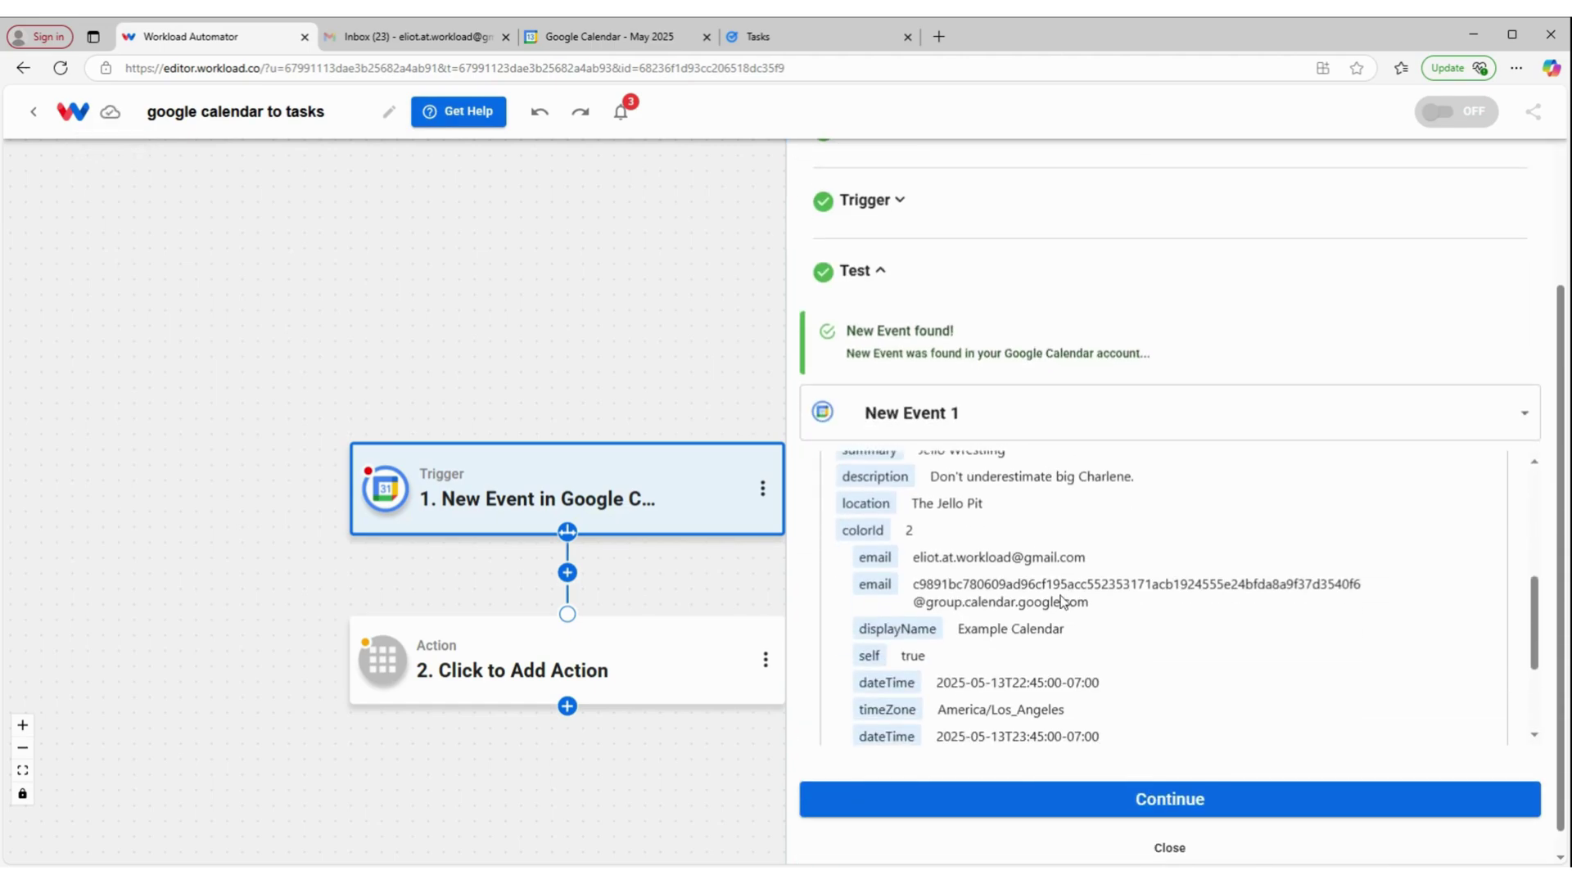
{"action": "scroll", "coordinate": [1074, 613], "scroll_direction": "up", "scroll_amount": 2}
{"action": "scroll", "coordinate": [1071, 598], "scroll_direction": "down", "scroll_amount": 3}
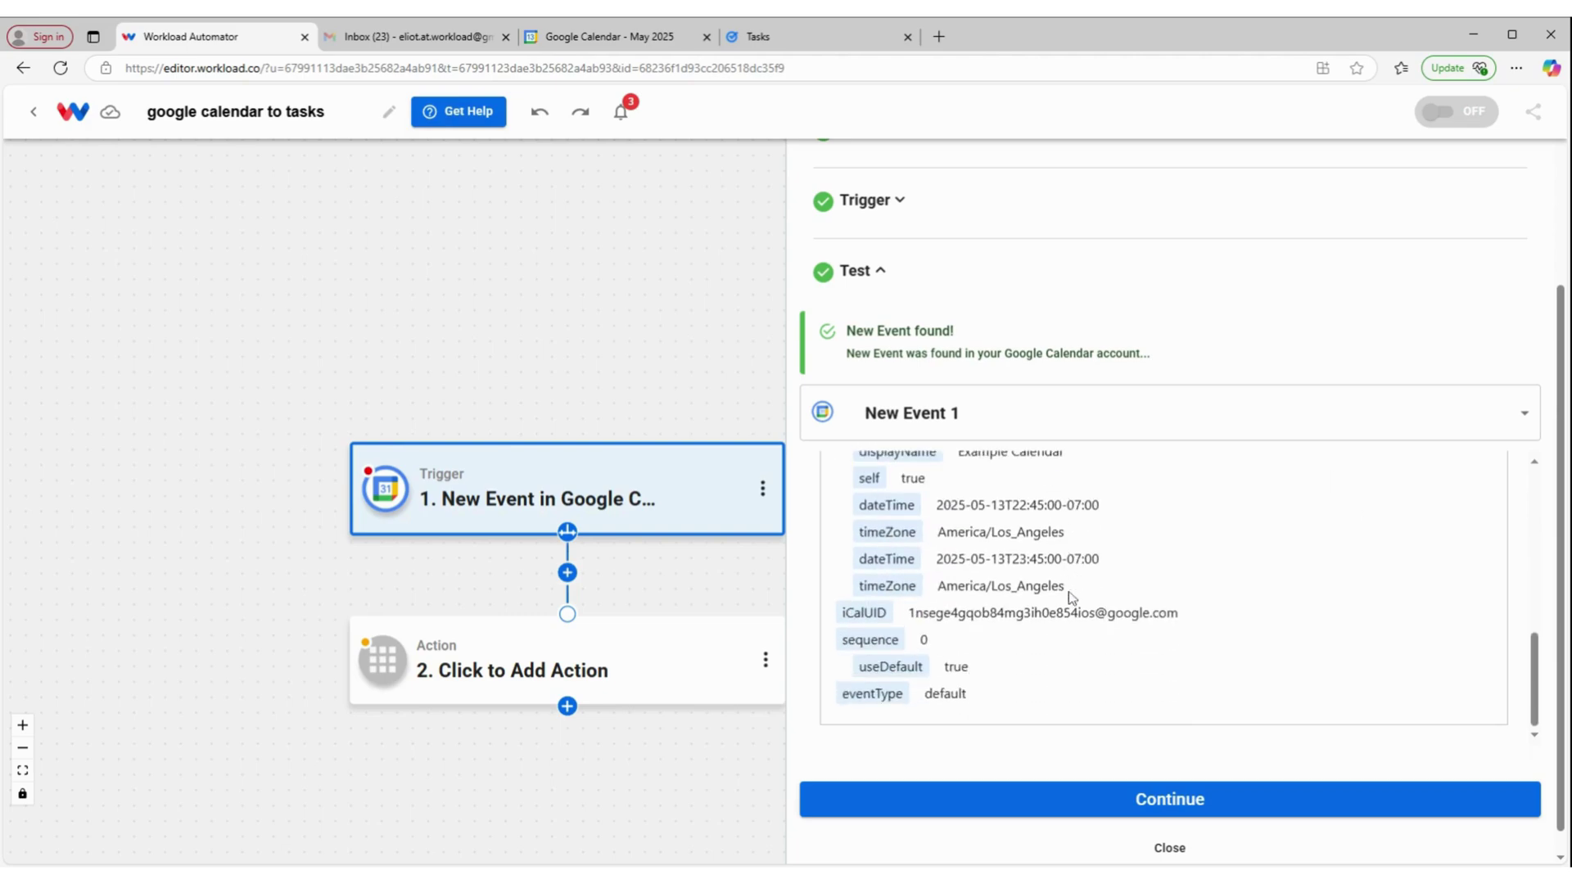
{"action": "left_click", "coordinate": [1115, 792]}
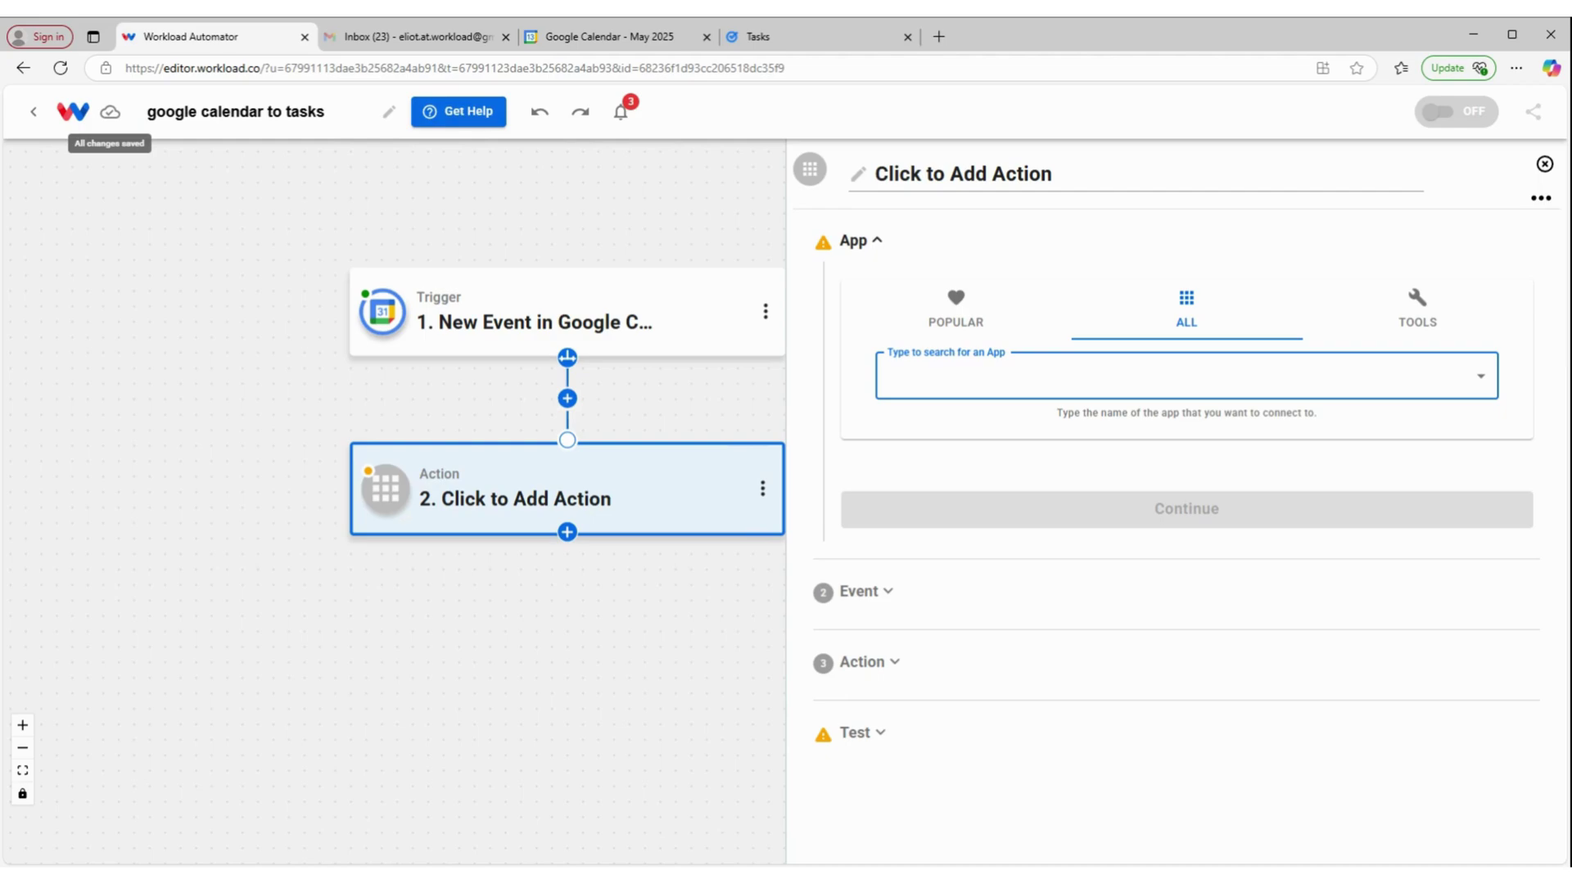
Set the action to Google Tasks Create Task with the Google Tasks account connected.
{"action": "type", "text": "tasks"}
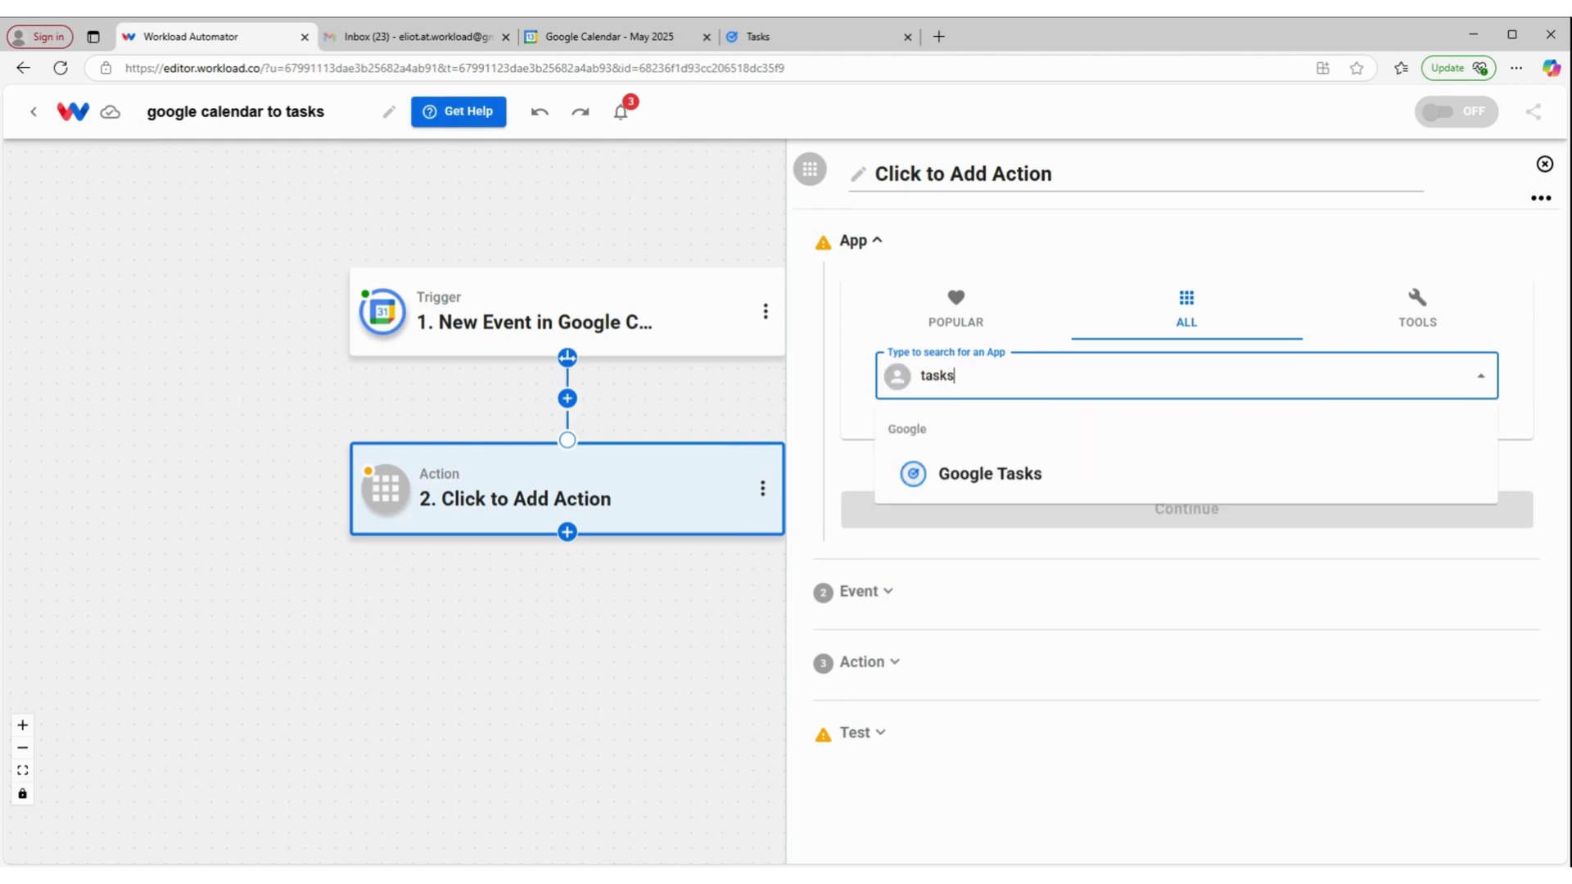
{"action": "left_click", "coordinate": [982, 474]}
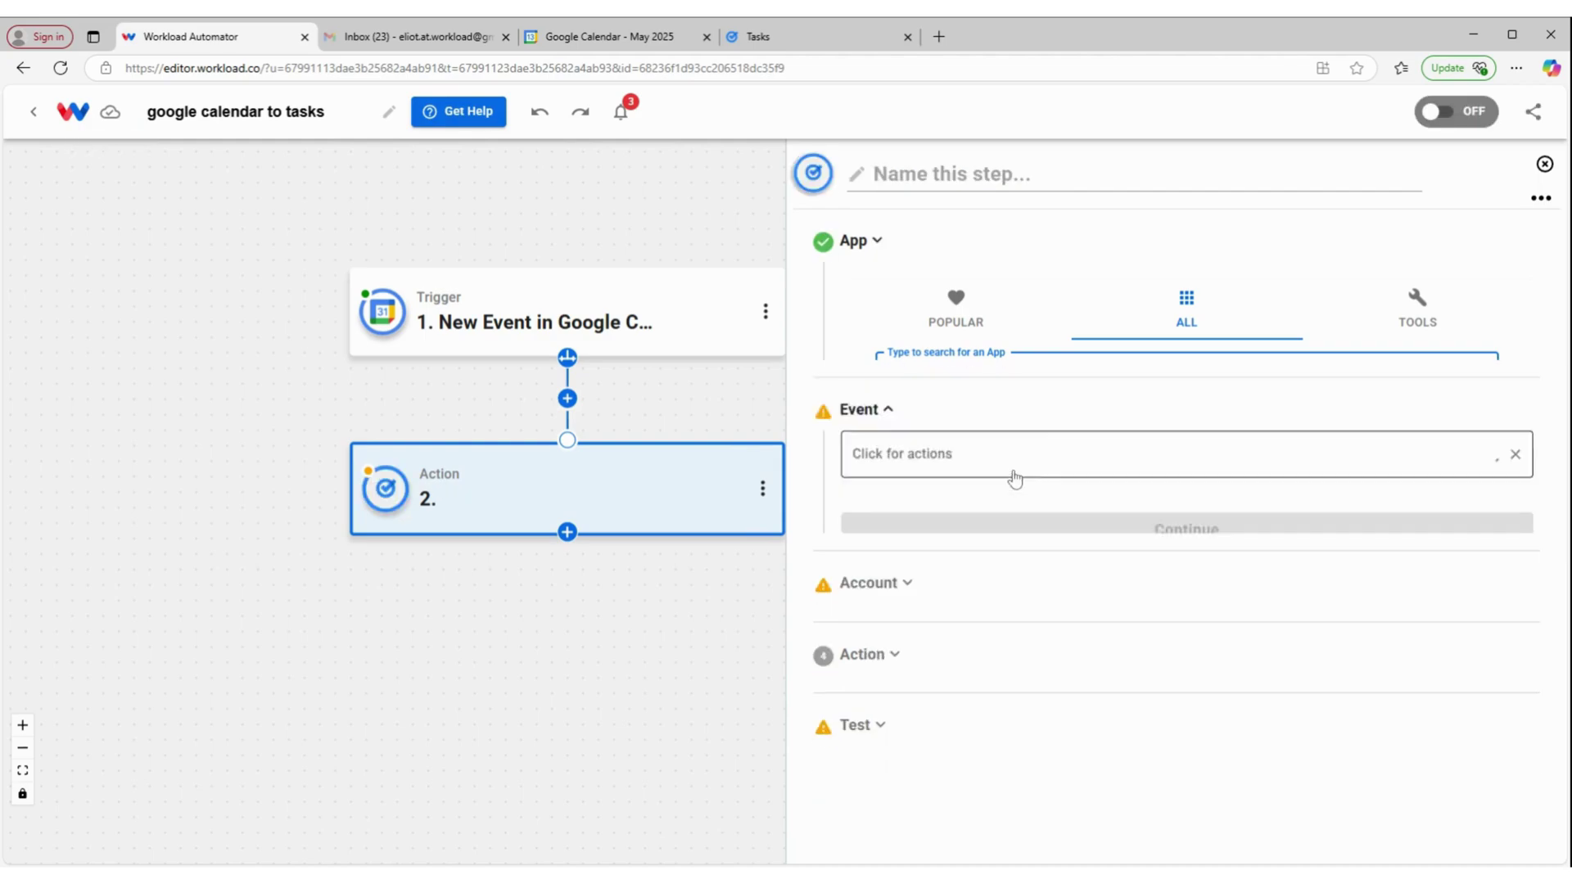
{"action": "left_click", "coordinate": [1048, 369]}
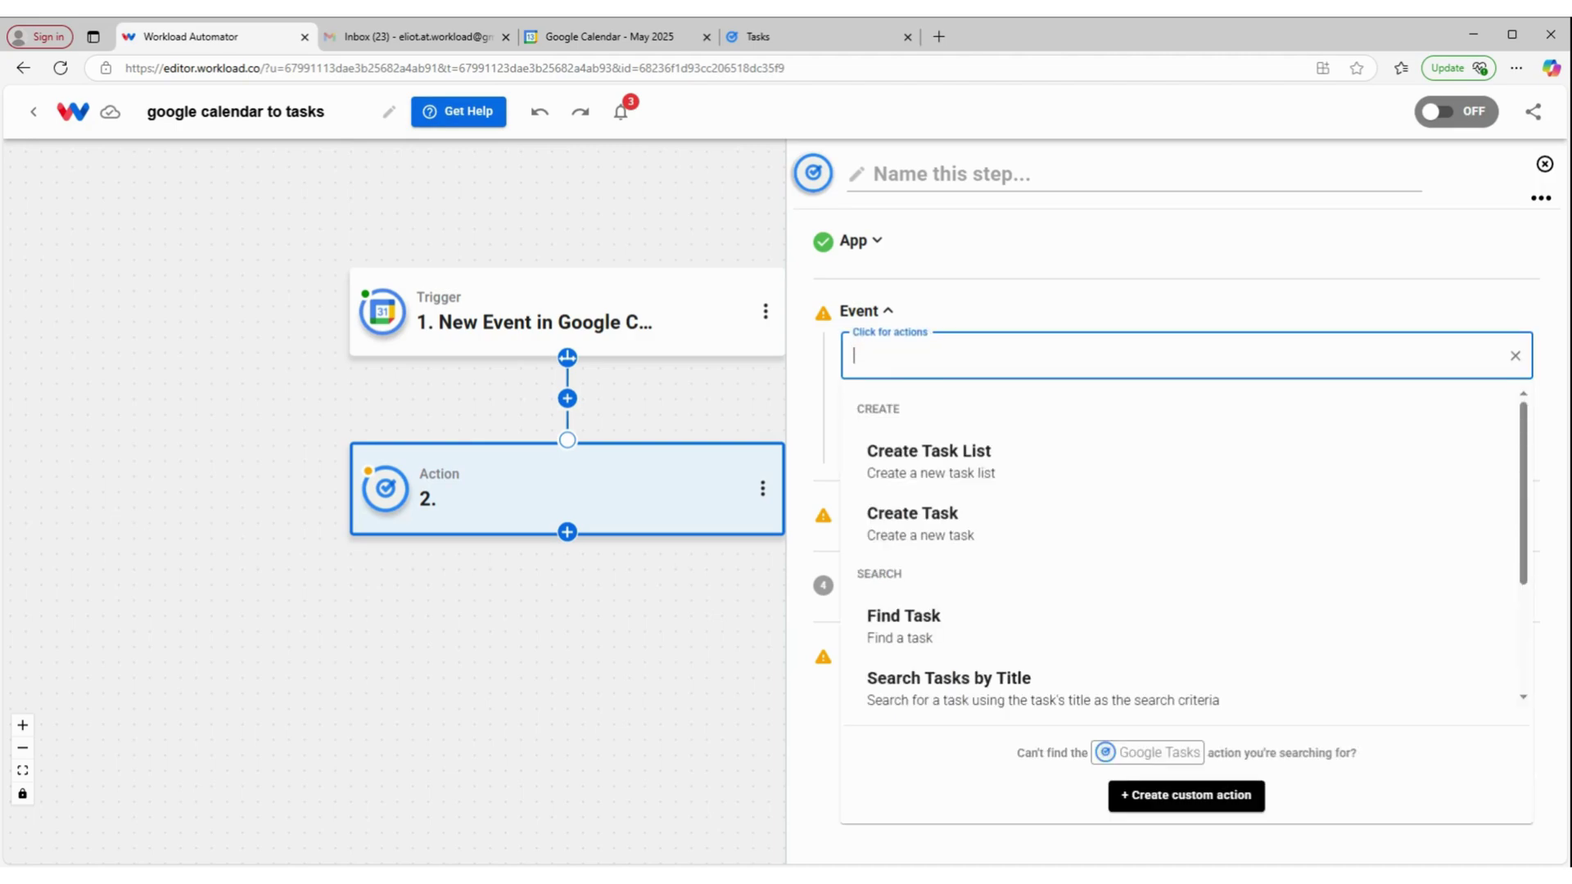
{"action": "left_click", "coordinate": [960, 546]}
{"action": "left_click", "coordinate": [1002, 449]}
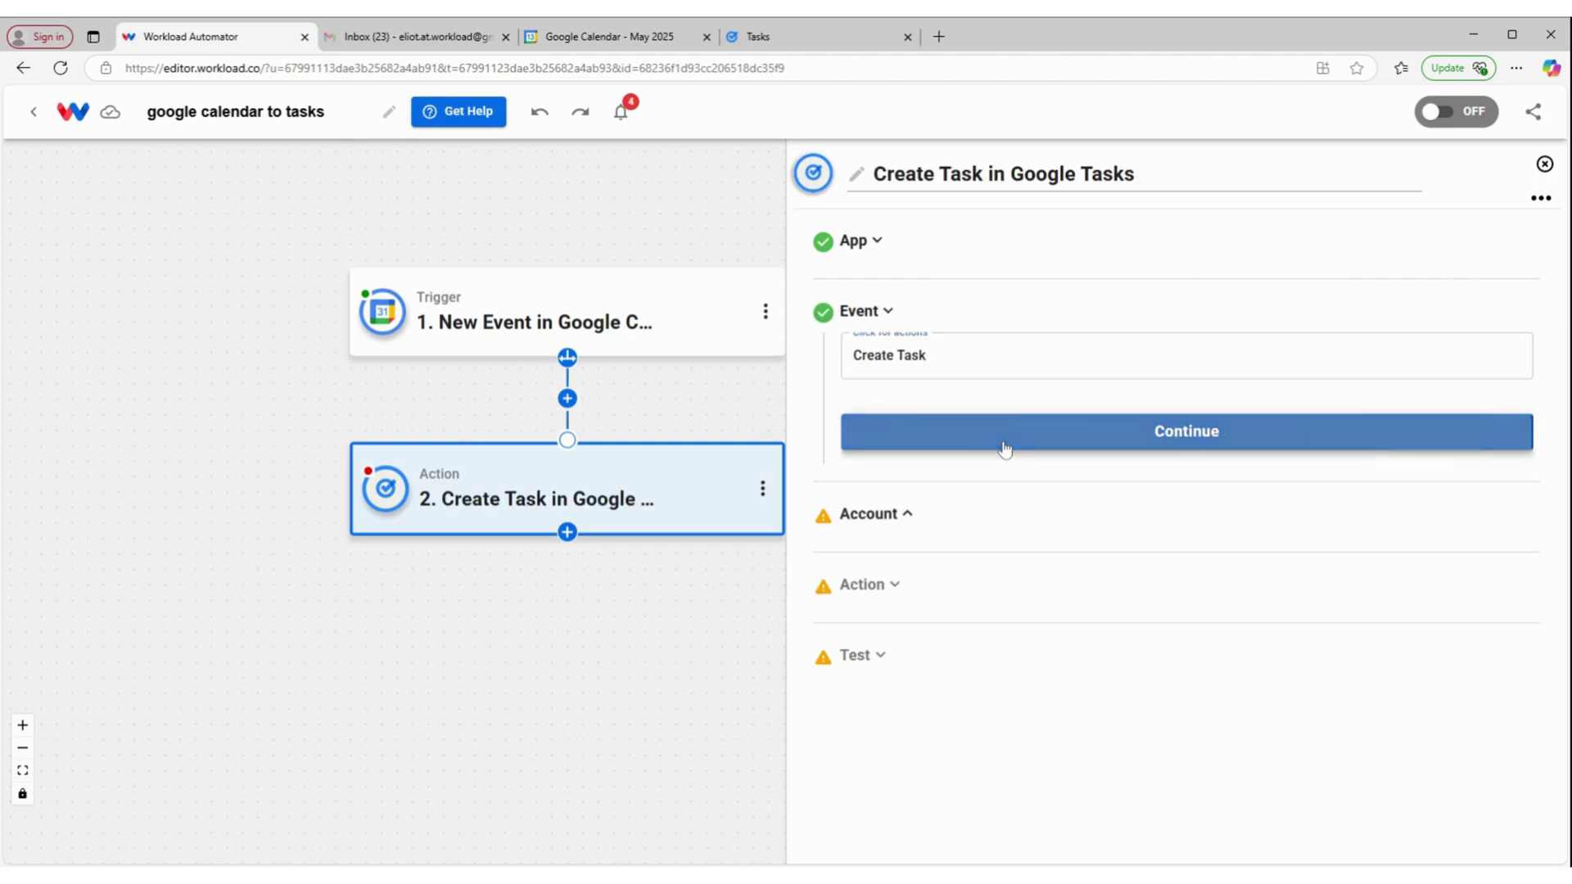
{"action": "left_click", "coordinate": [1386, 441]}
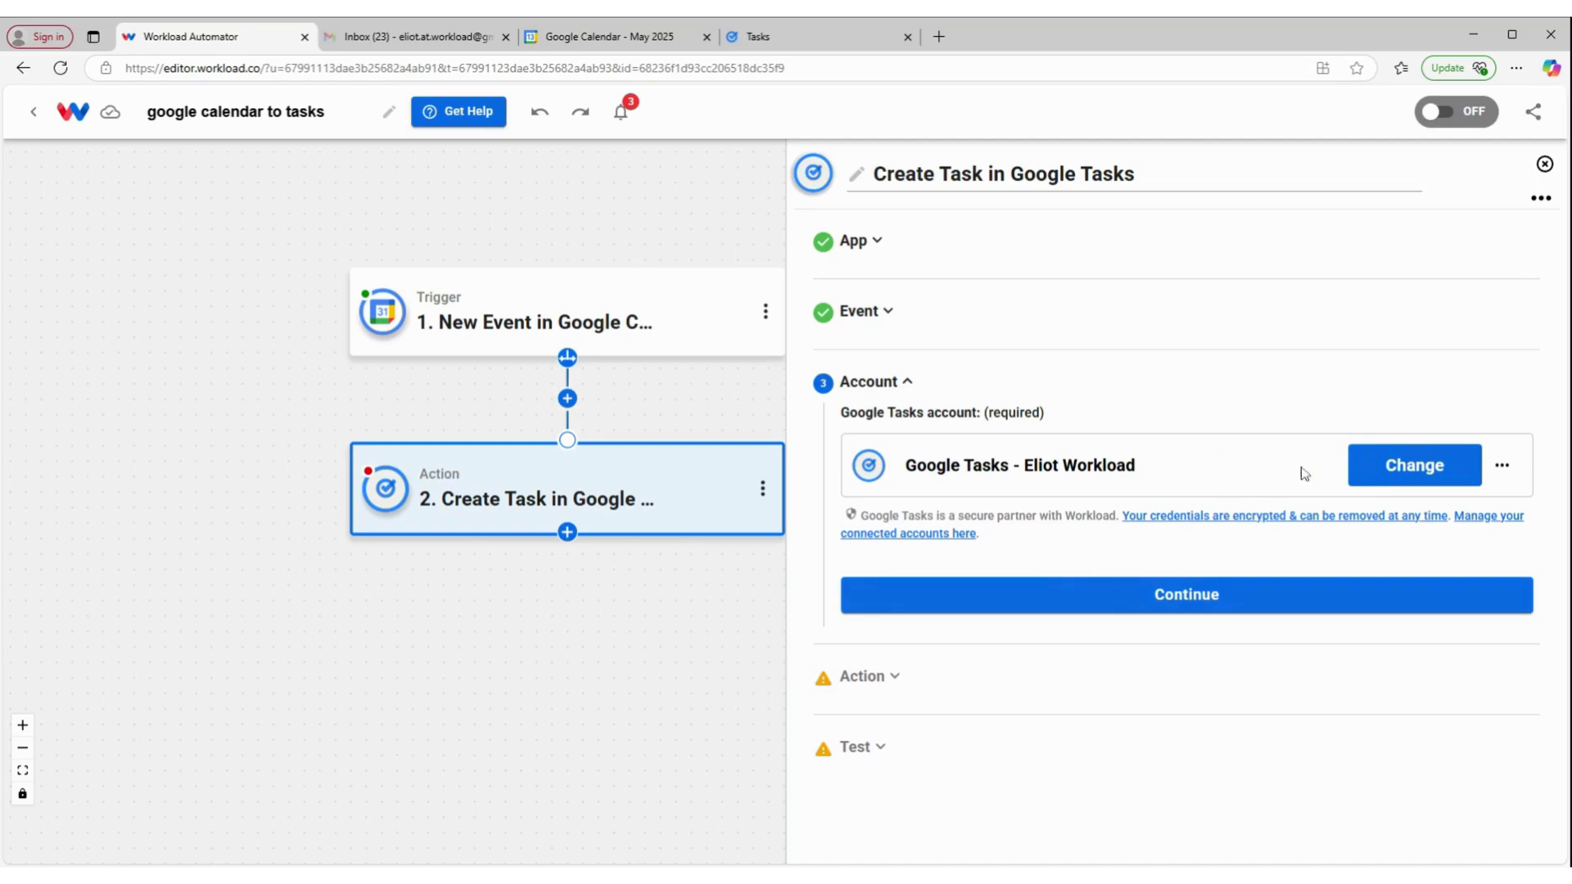
{"action": "left_click", "coordinate": [1121, 602]}
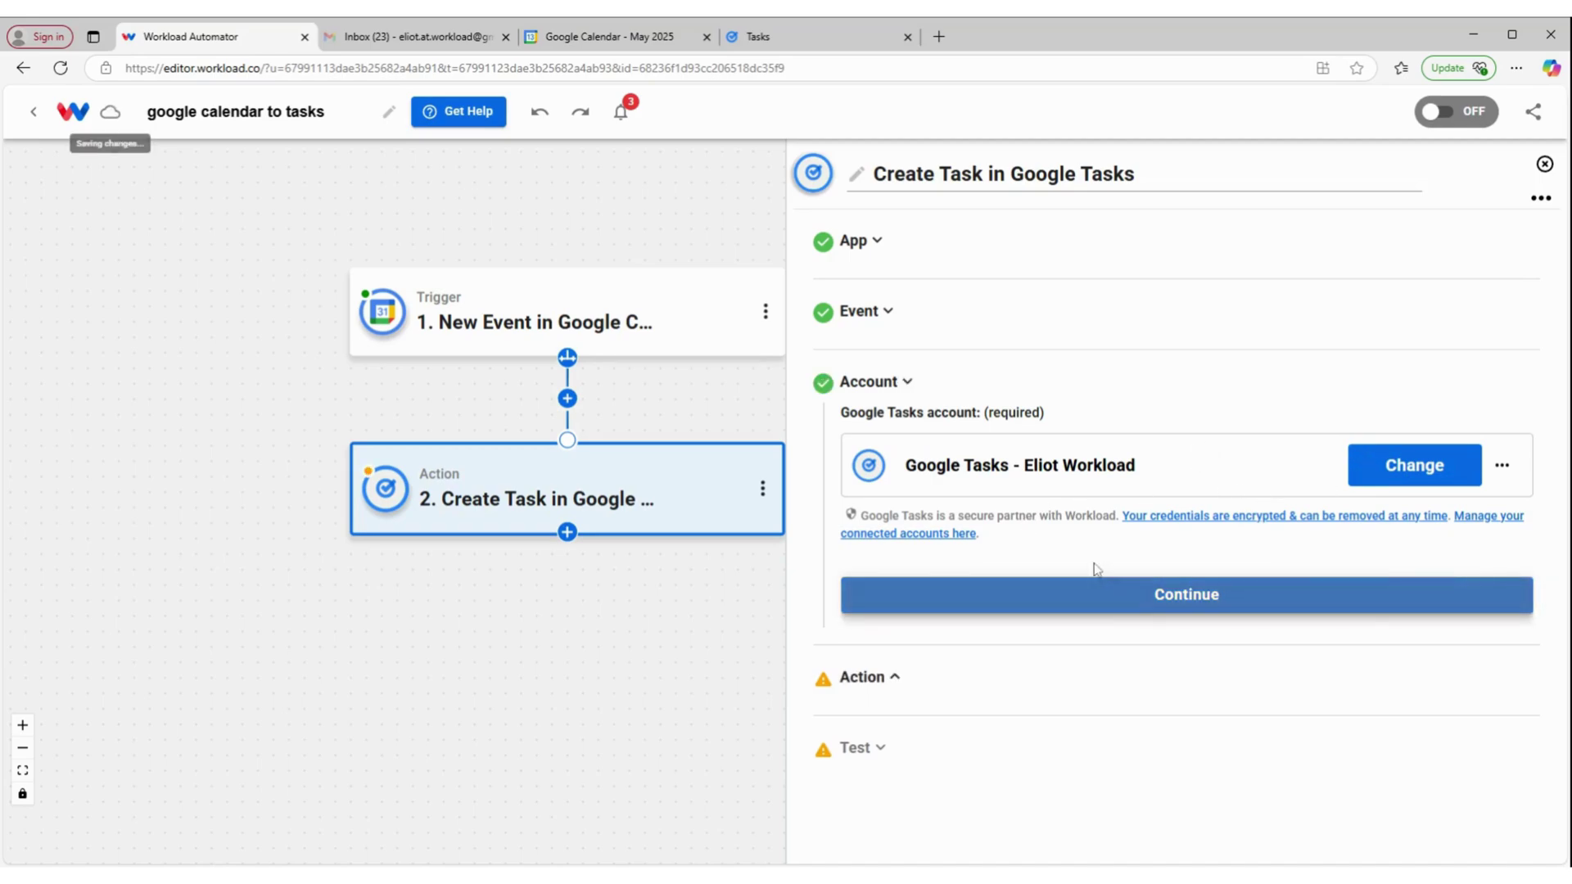
Choose My Tasks as the task list and insert the event summary as the title.
{"action": "scroll", "coordinate": [1116, 529], "scroll_direction": "down", "scroll_amount": 2}
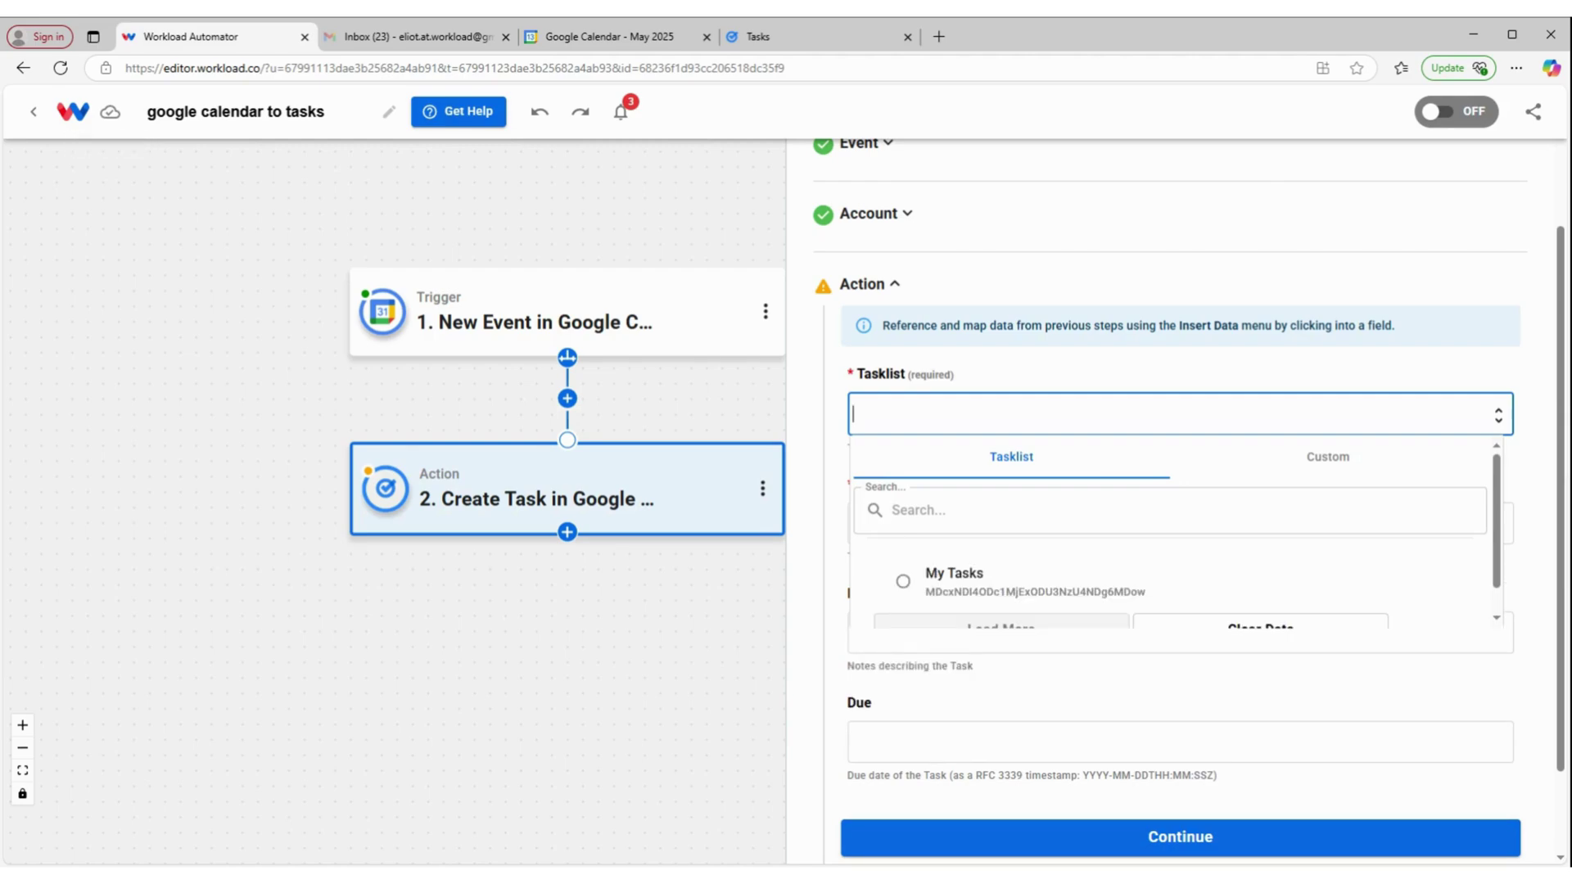
{"action": "left_click", "coordinate": [968, 586]}
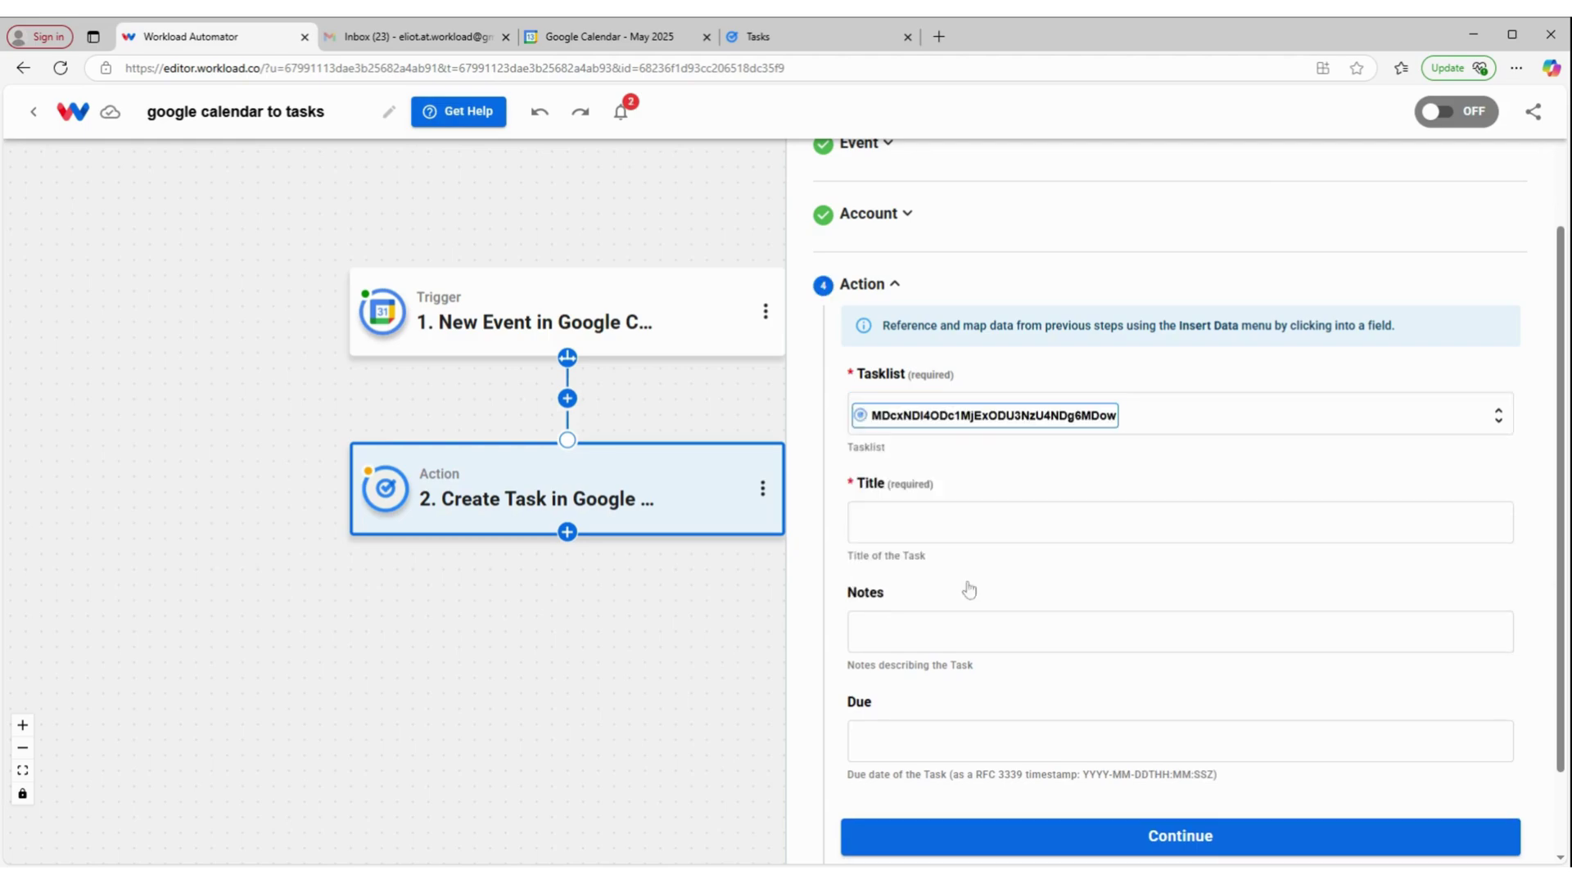
{"action": "scroll", "coordinate": [1116, 484], "scroll_direction": "down", "scroll_amount": 2}
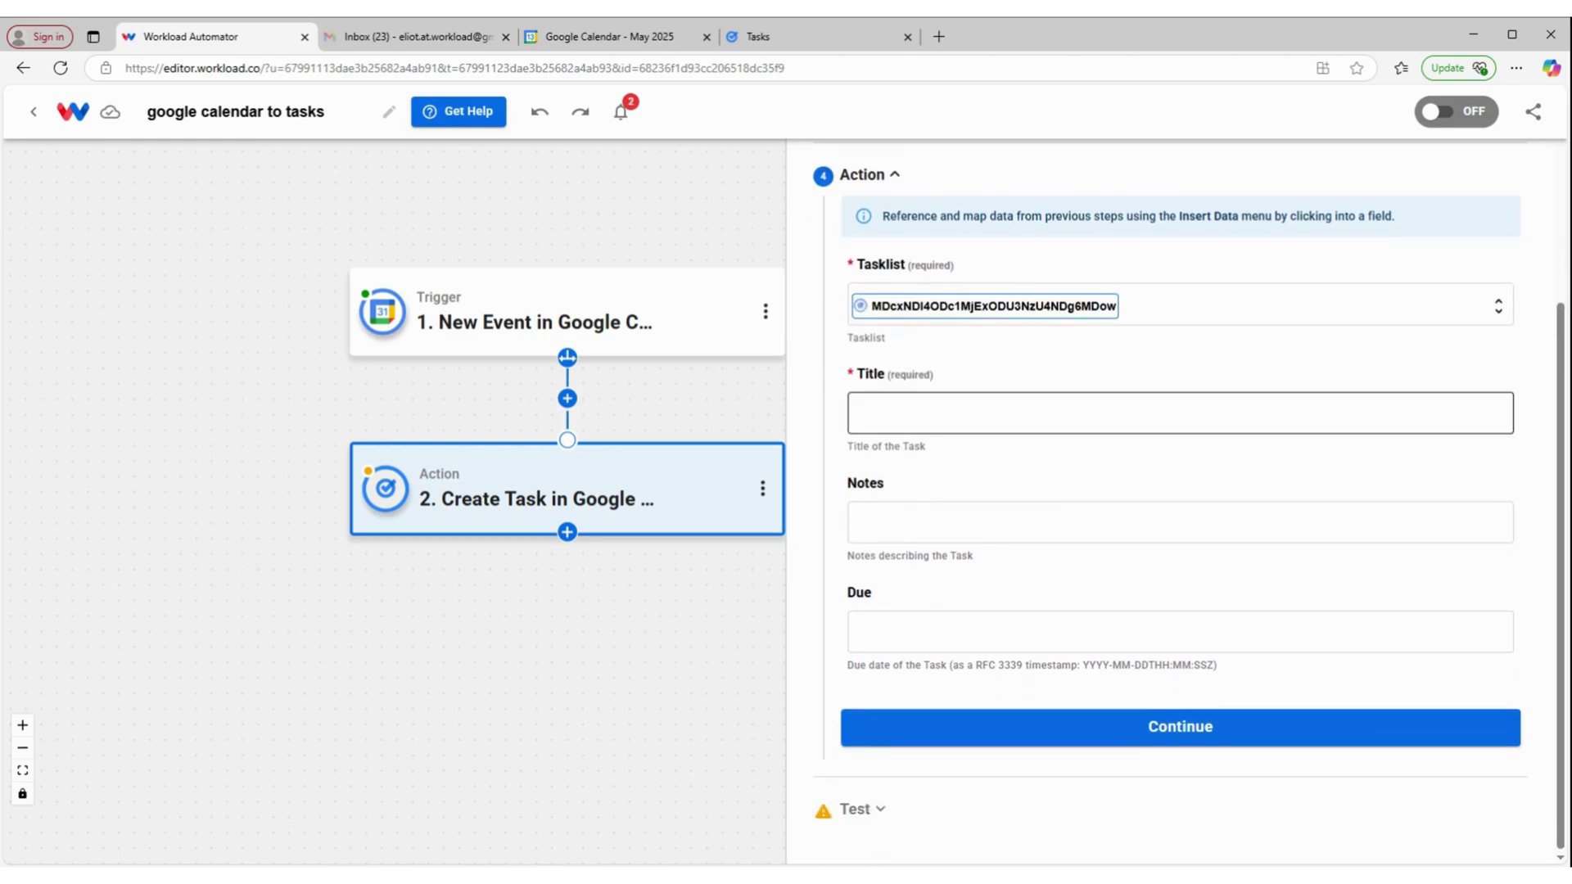
{"action": "left_click", "coordinate": [1180, 413]}
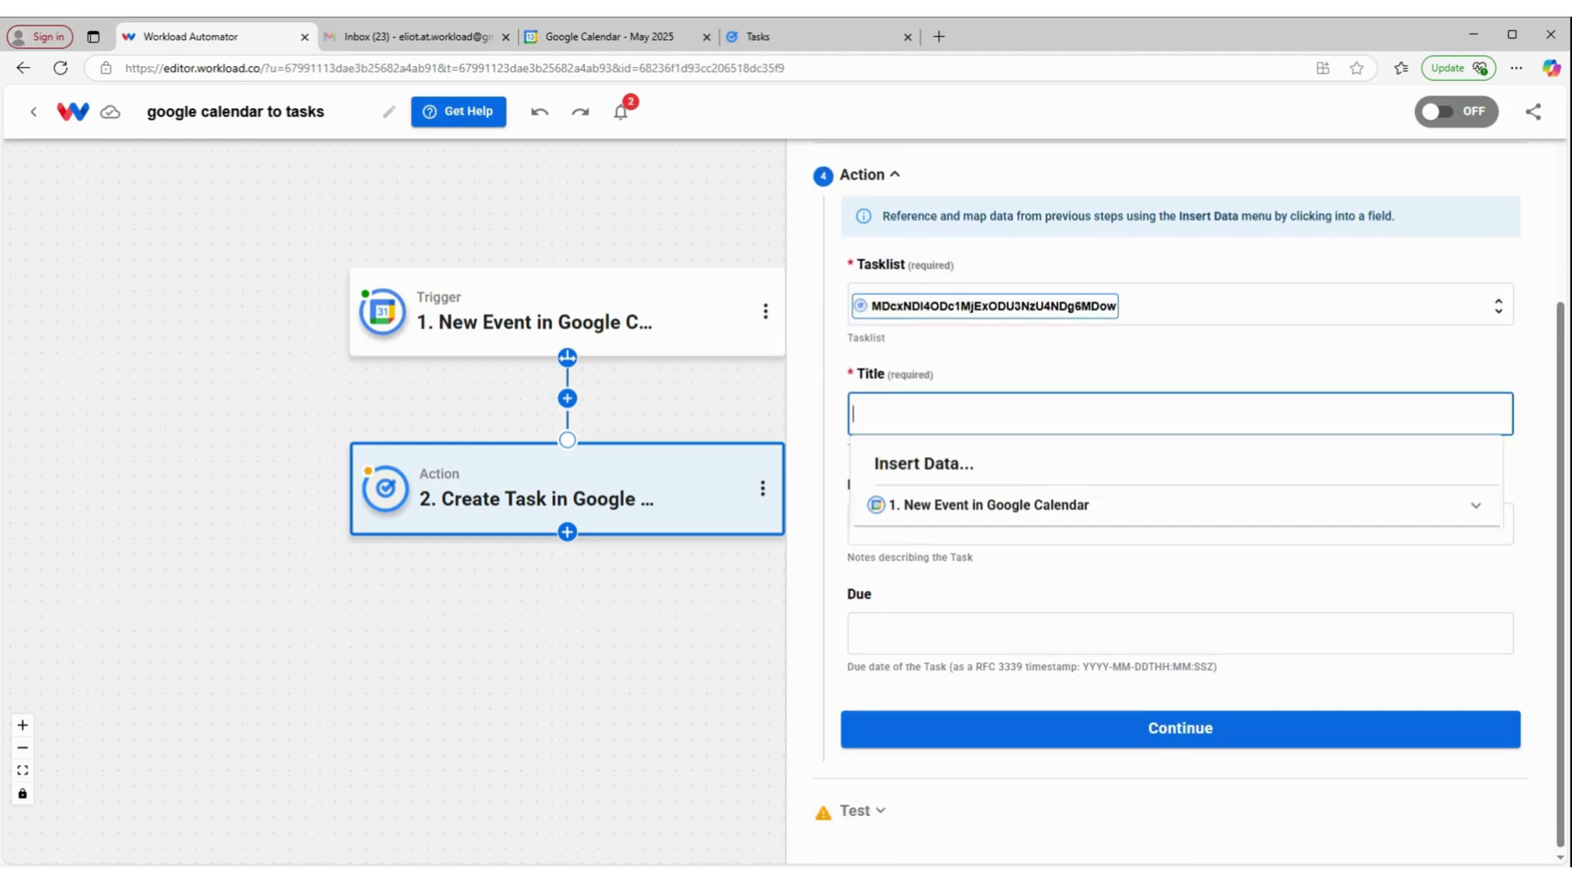
{"action": "left_click", "coordinate": [949, 513]}
{"action": "scroll", "coordinate": [970, 619], "scroll_direction": "down", "scroll_amount": 2}
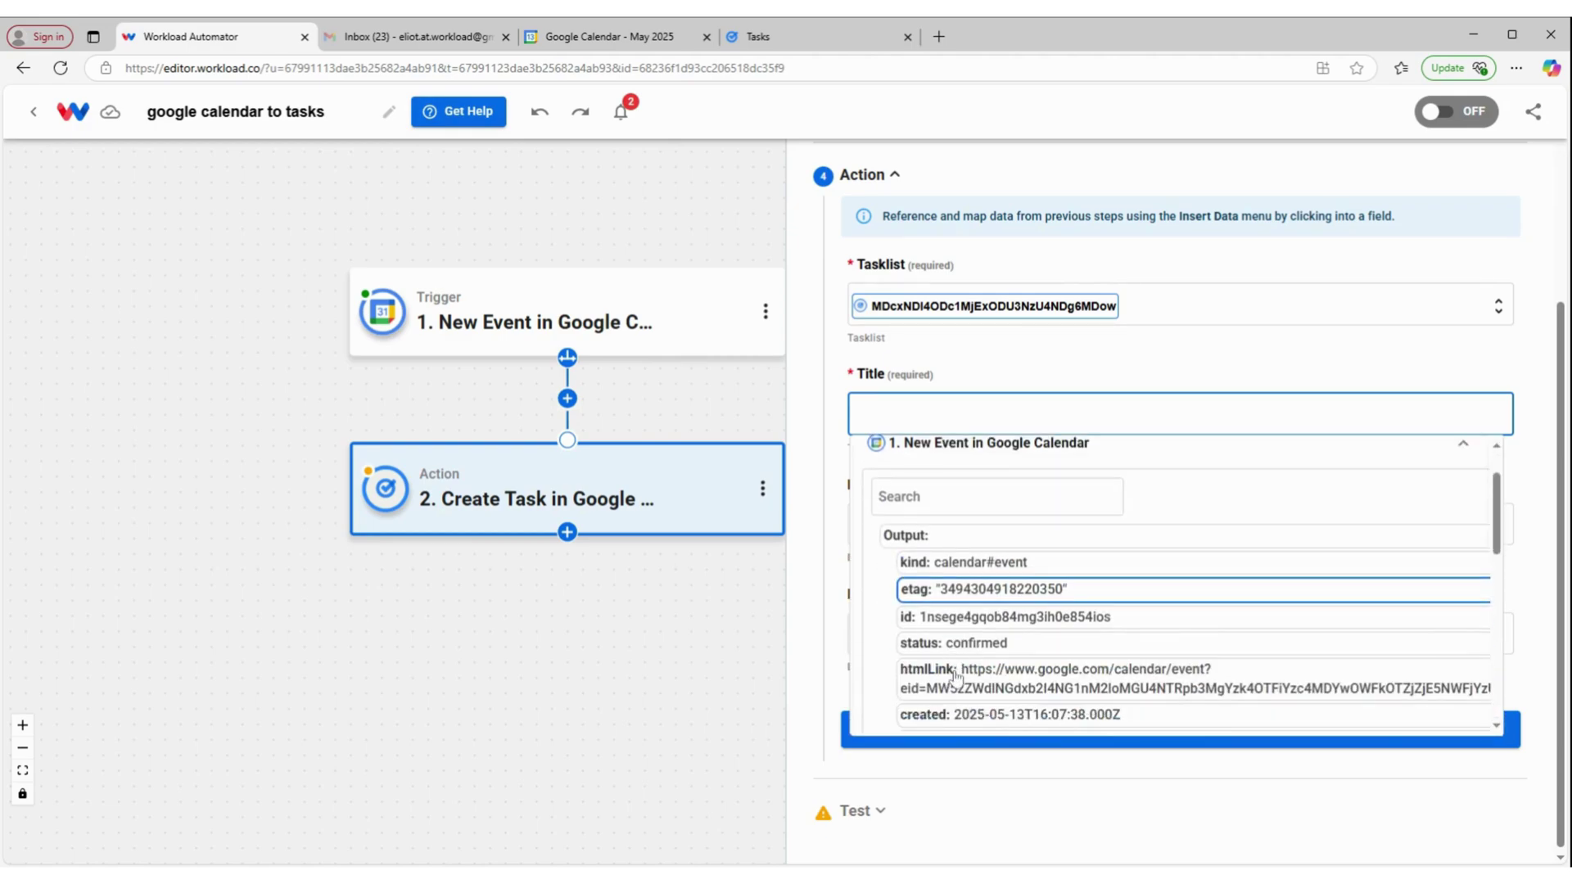
{"action": "scroll", "coordinate": [974, 620], "scroll_direction": "down", "scroll_amount": 2}
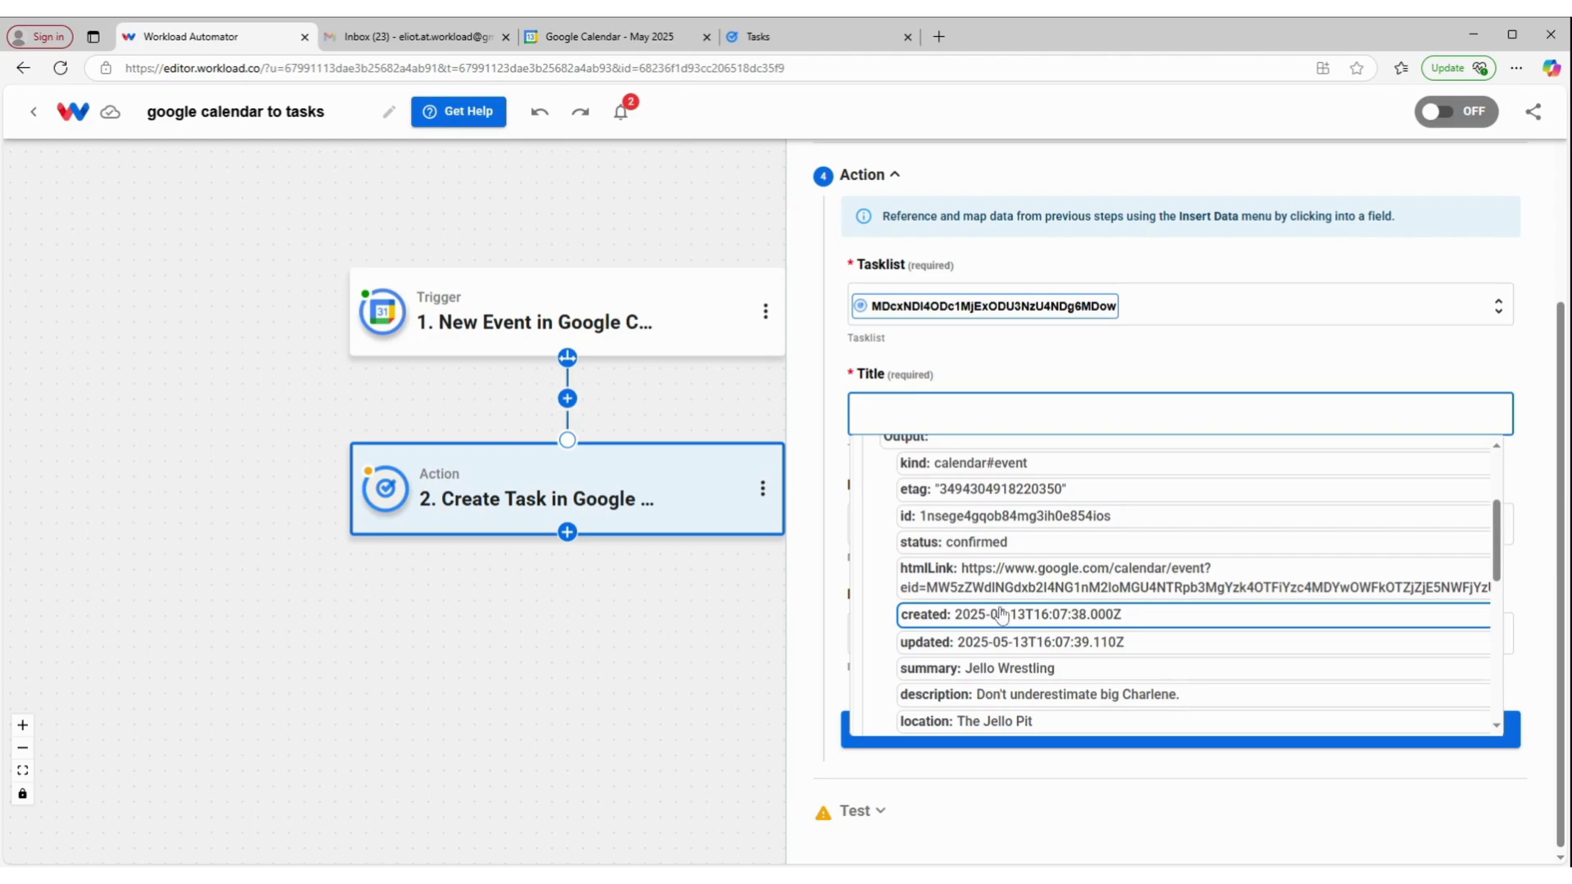
{"action": "left_click", "coordinate": [961, 669]}
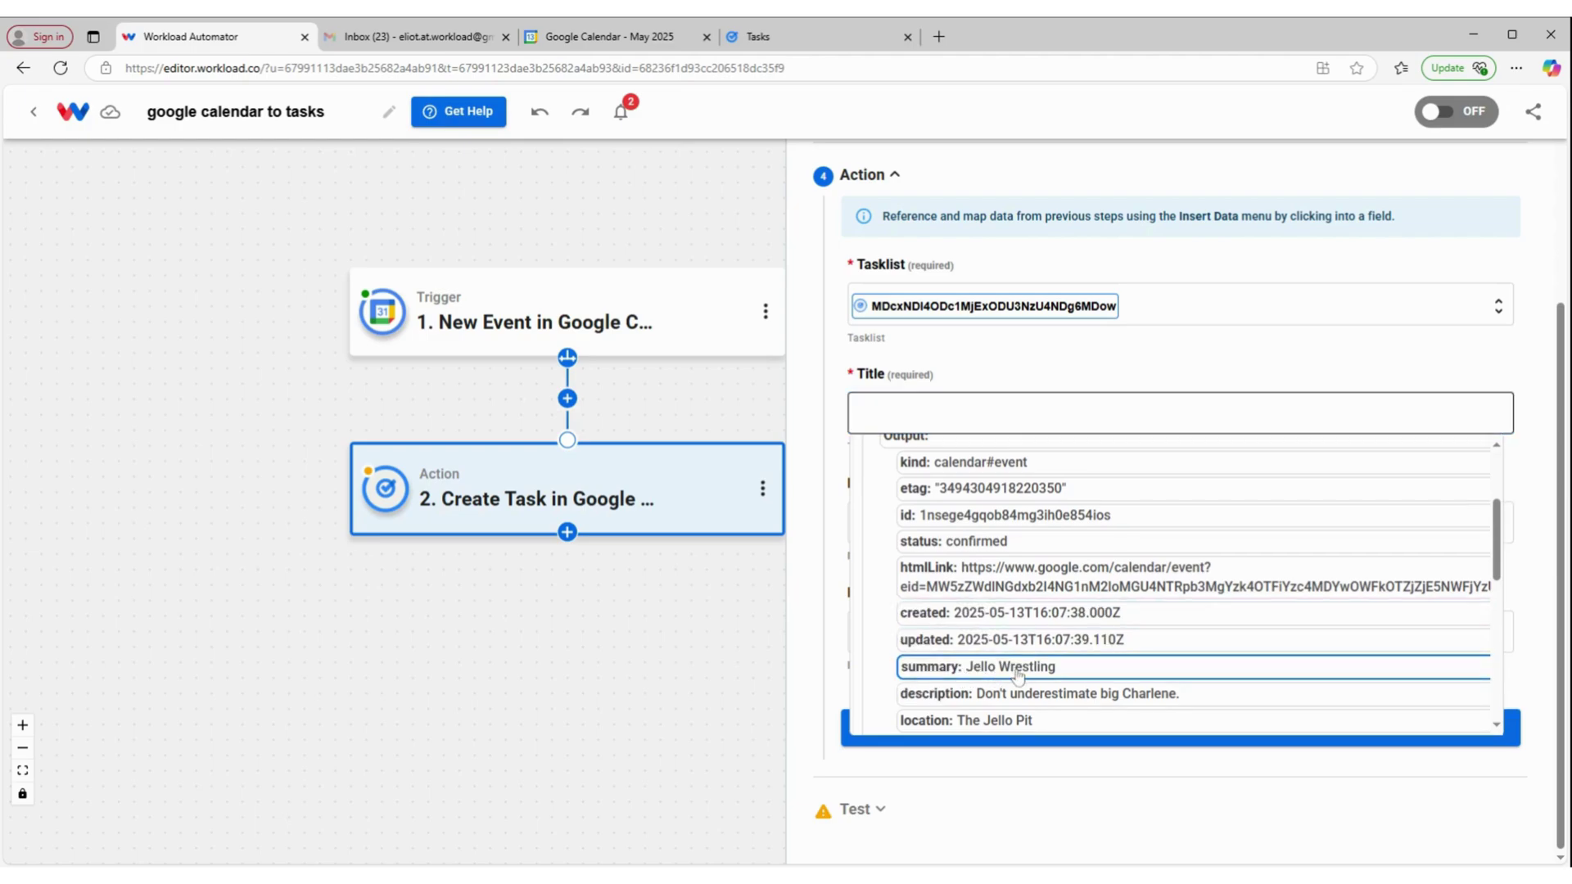
{"action": "left_click", "coordinate": [1054, 353]}
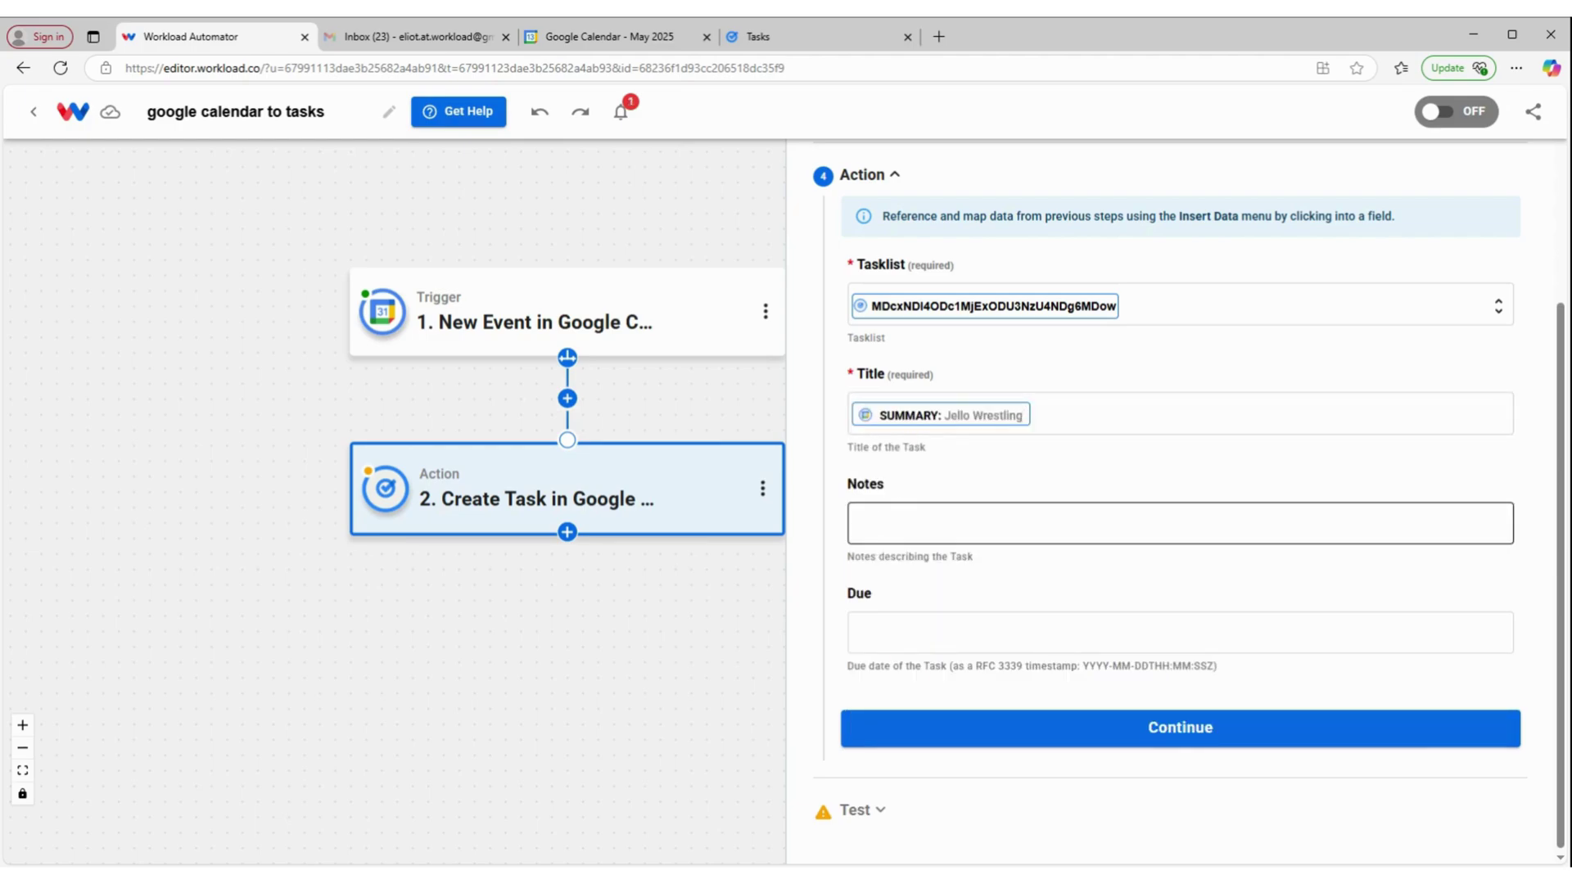
Fill the task Notes with the event's description and location.
{"action": "left_click", "coordinate": [1179, 524]}
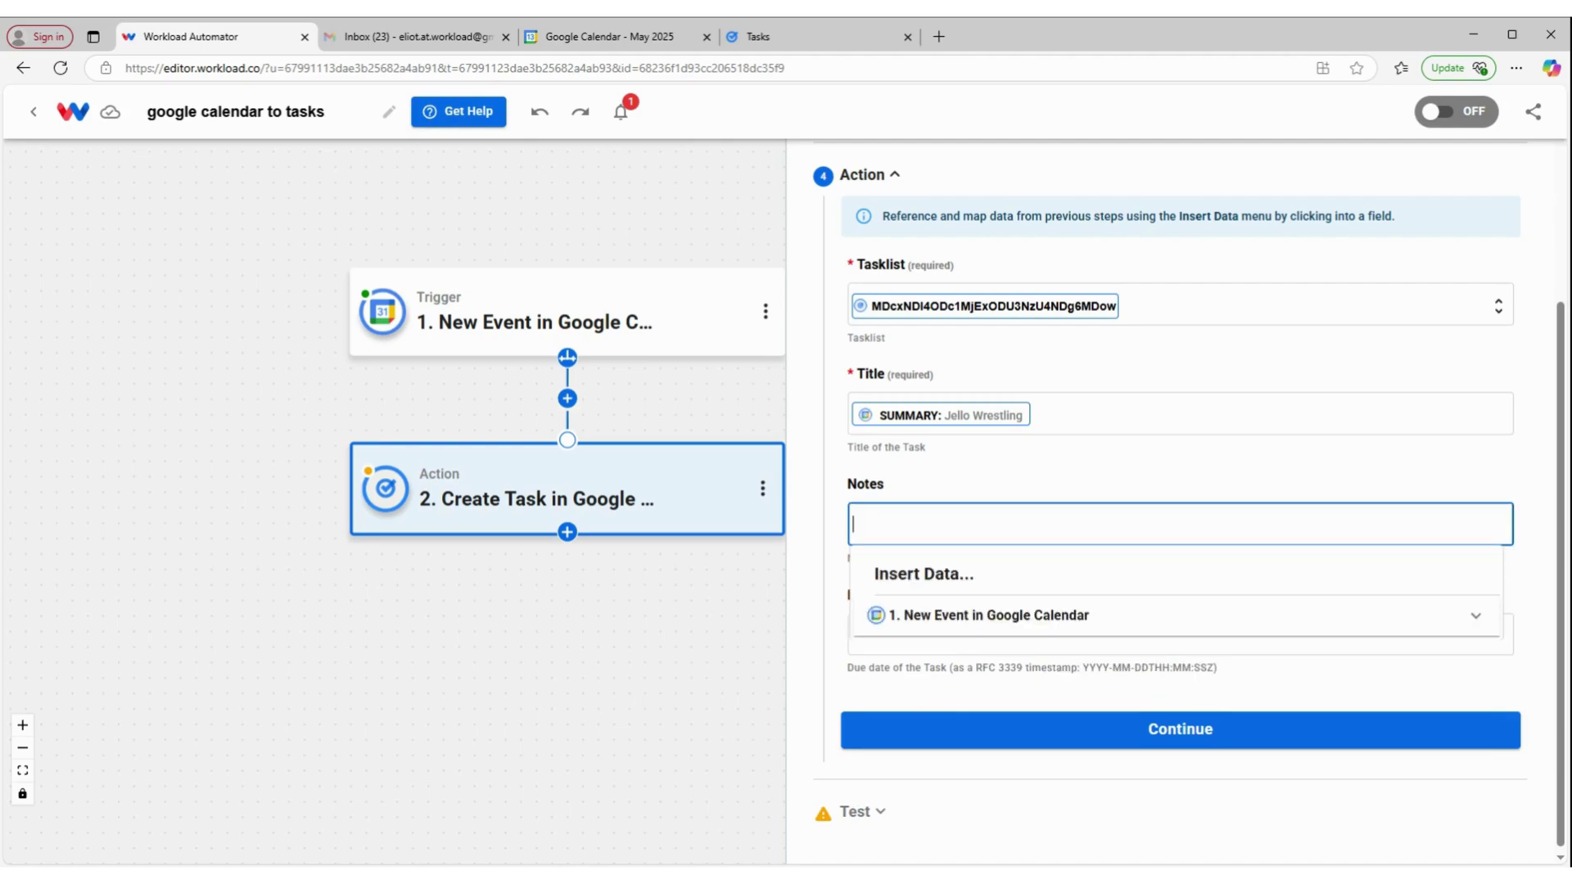
{"action": "left_click", "coordinate": [947, 616]}
{"action": "scroll", "coordinate": [947, 615], "scroll_direction": "down", "scroll_amount": 3}
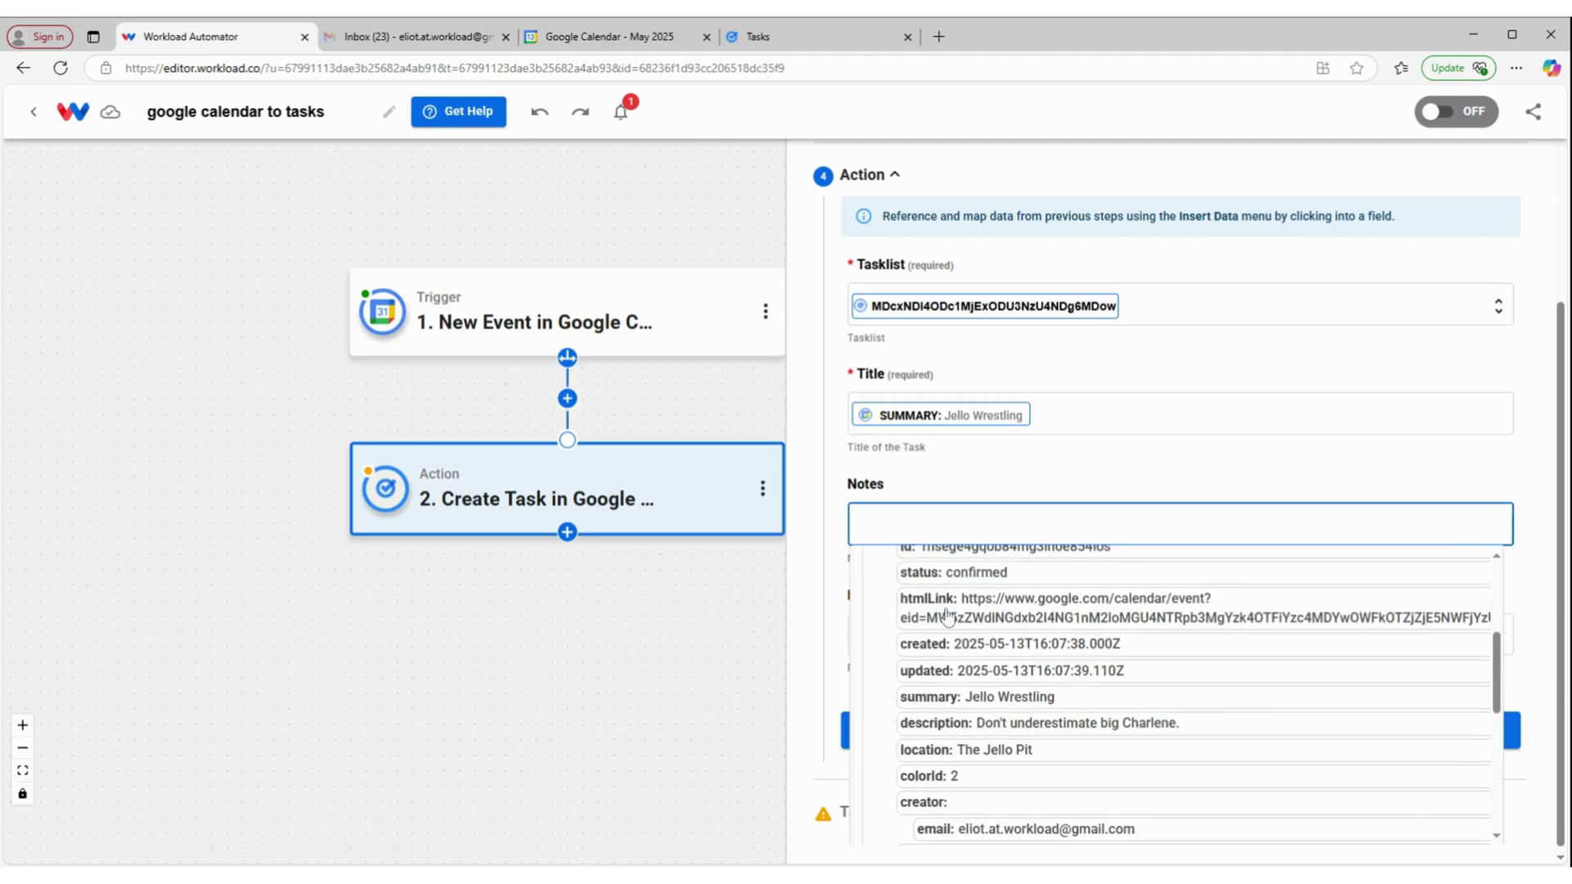
{"action": "left_click", "coordinate": [993, 726]}
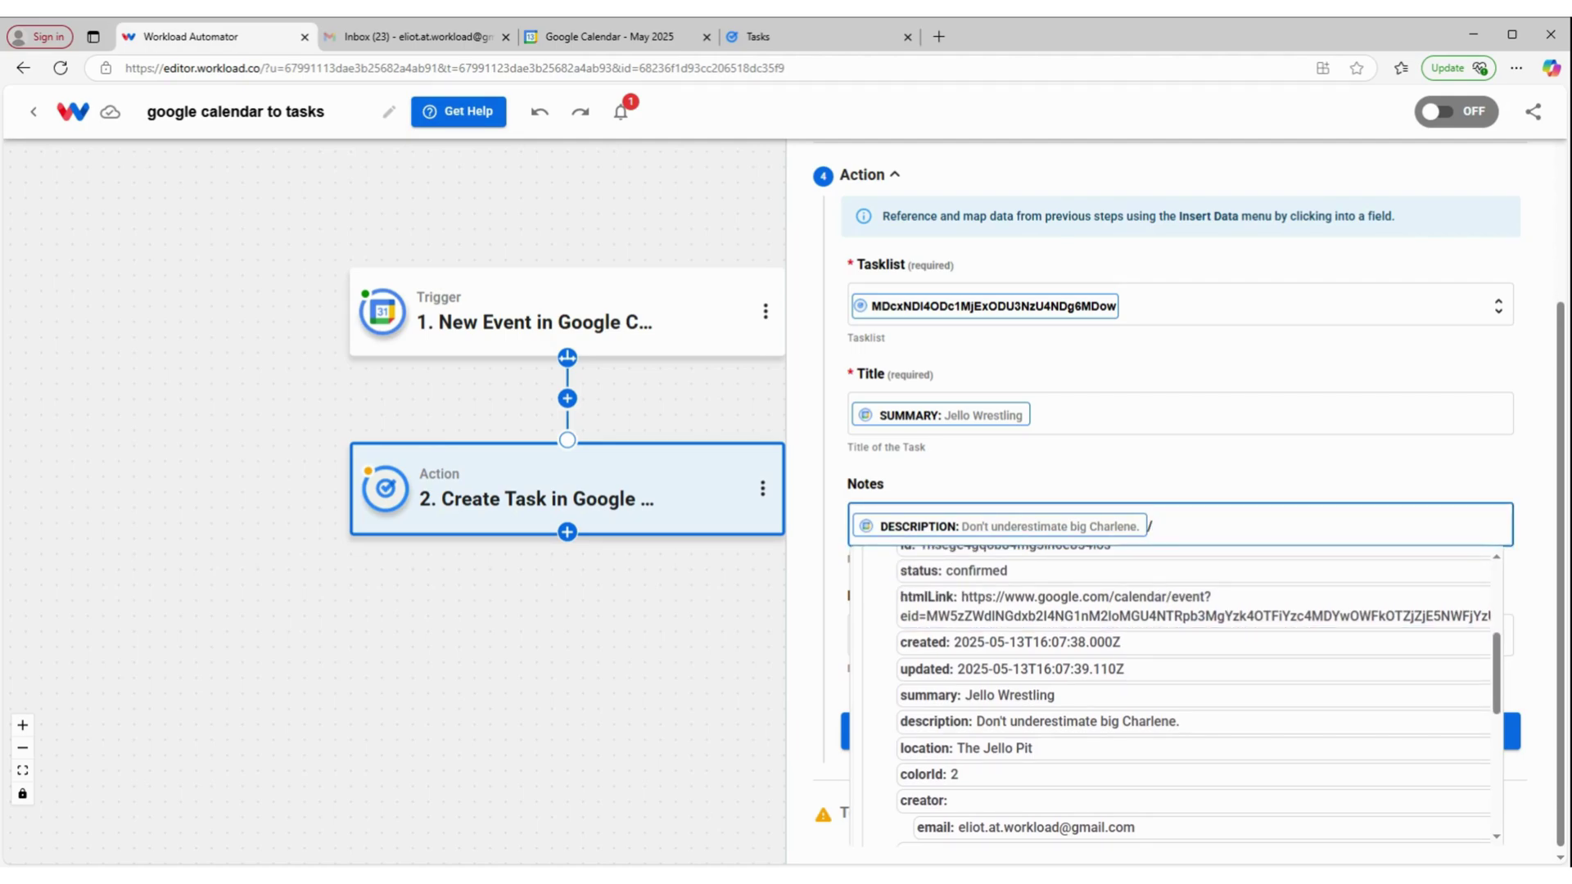
{"action": "left_click", "coordinate": [998, 748]}
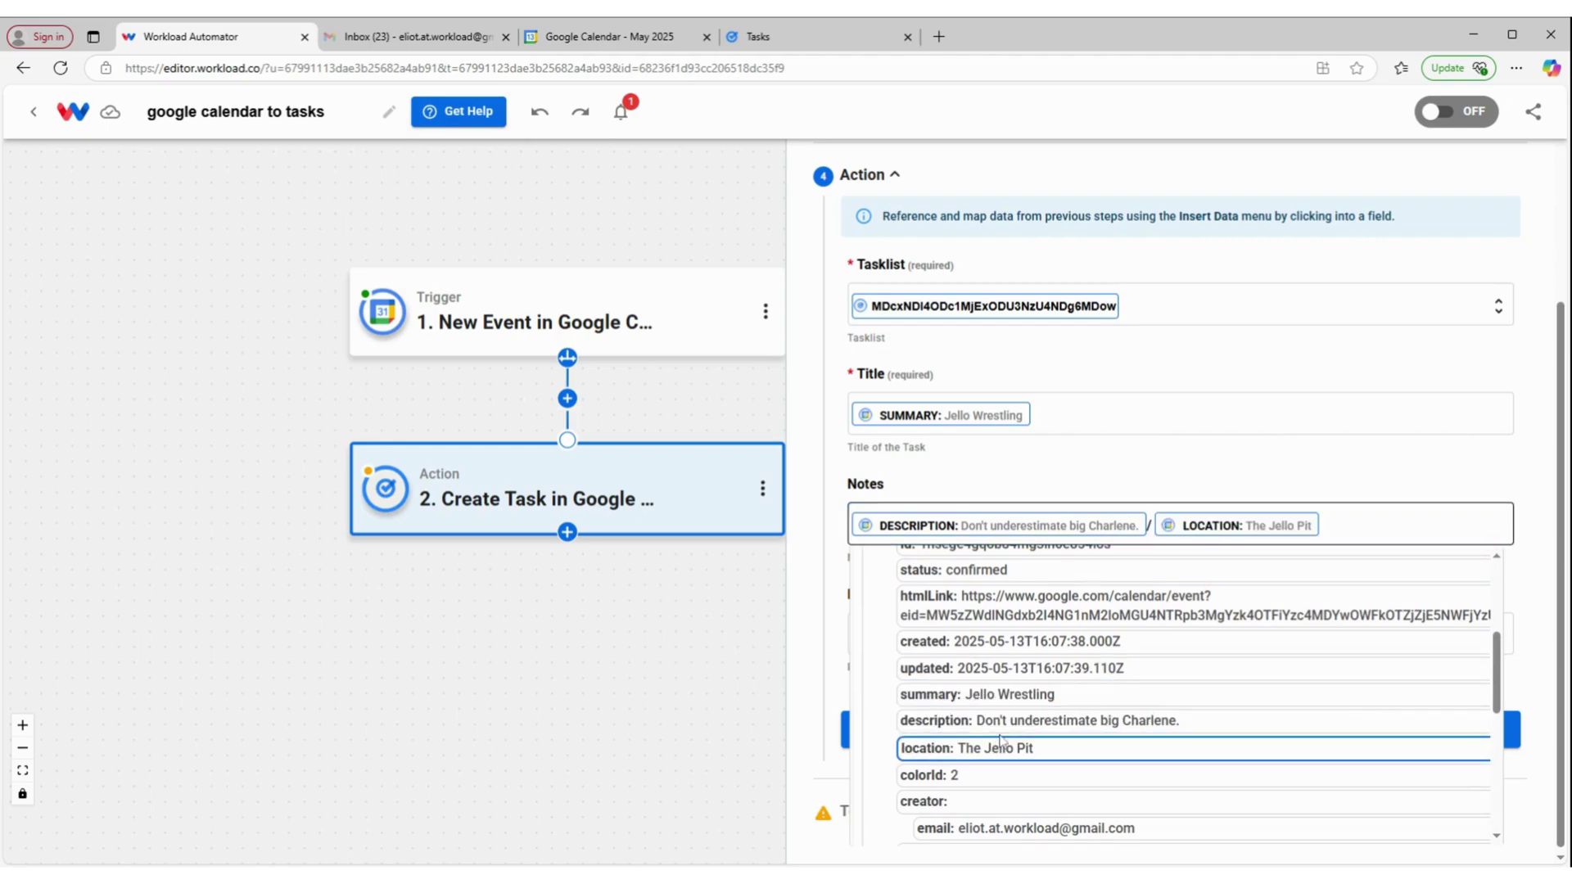
{"action": "left_click", "coordinate": [1122, 473]}
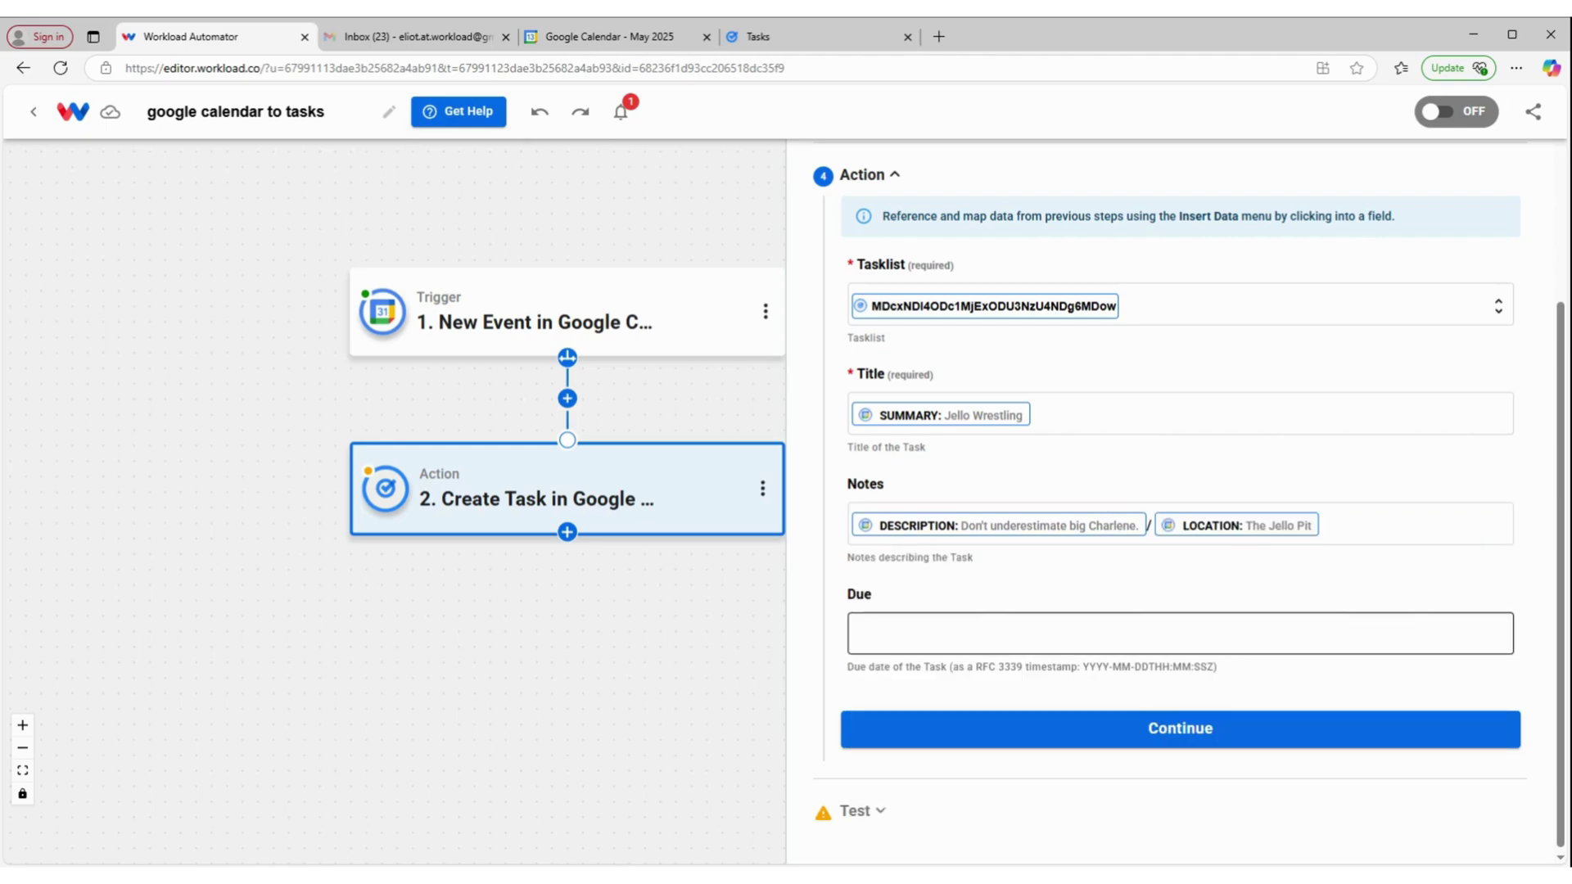
Set the task Due field to the event's start dateTime.
{"action": "left_click", "coordinate": [853, 633]}
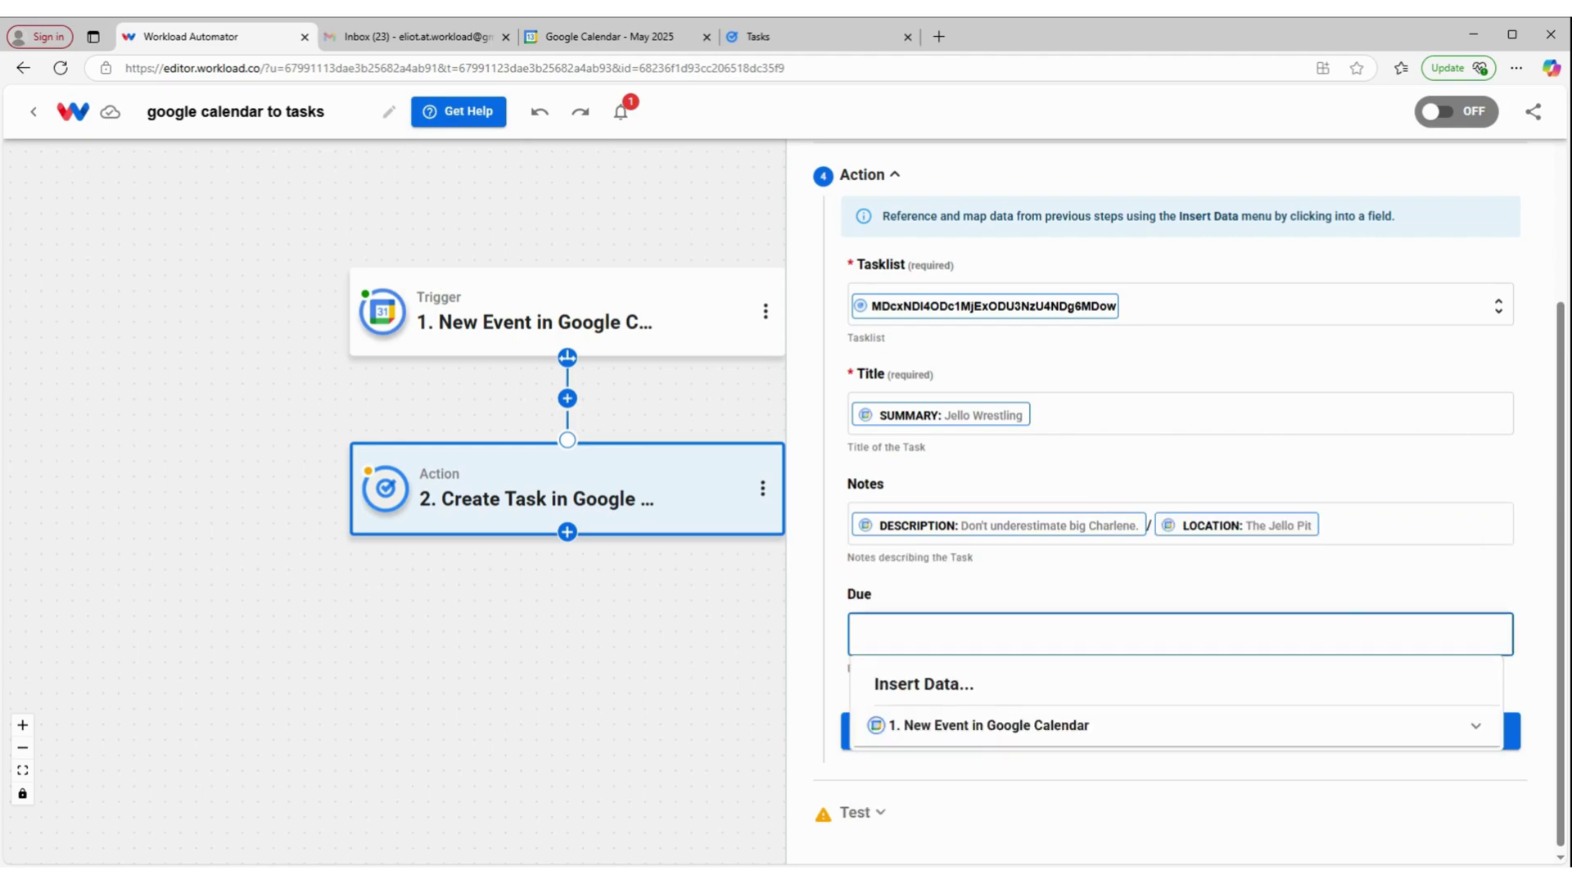
{"action": "left_click", "coordinate": [992, 724]}
{"action": "scroll", "coordinate": [1015, 704], "scroll_direction": "down", "scroll_amount": 5}
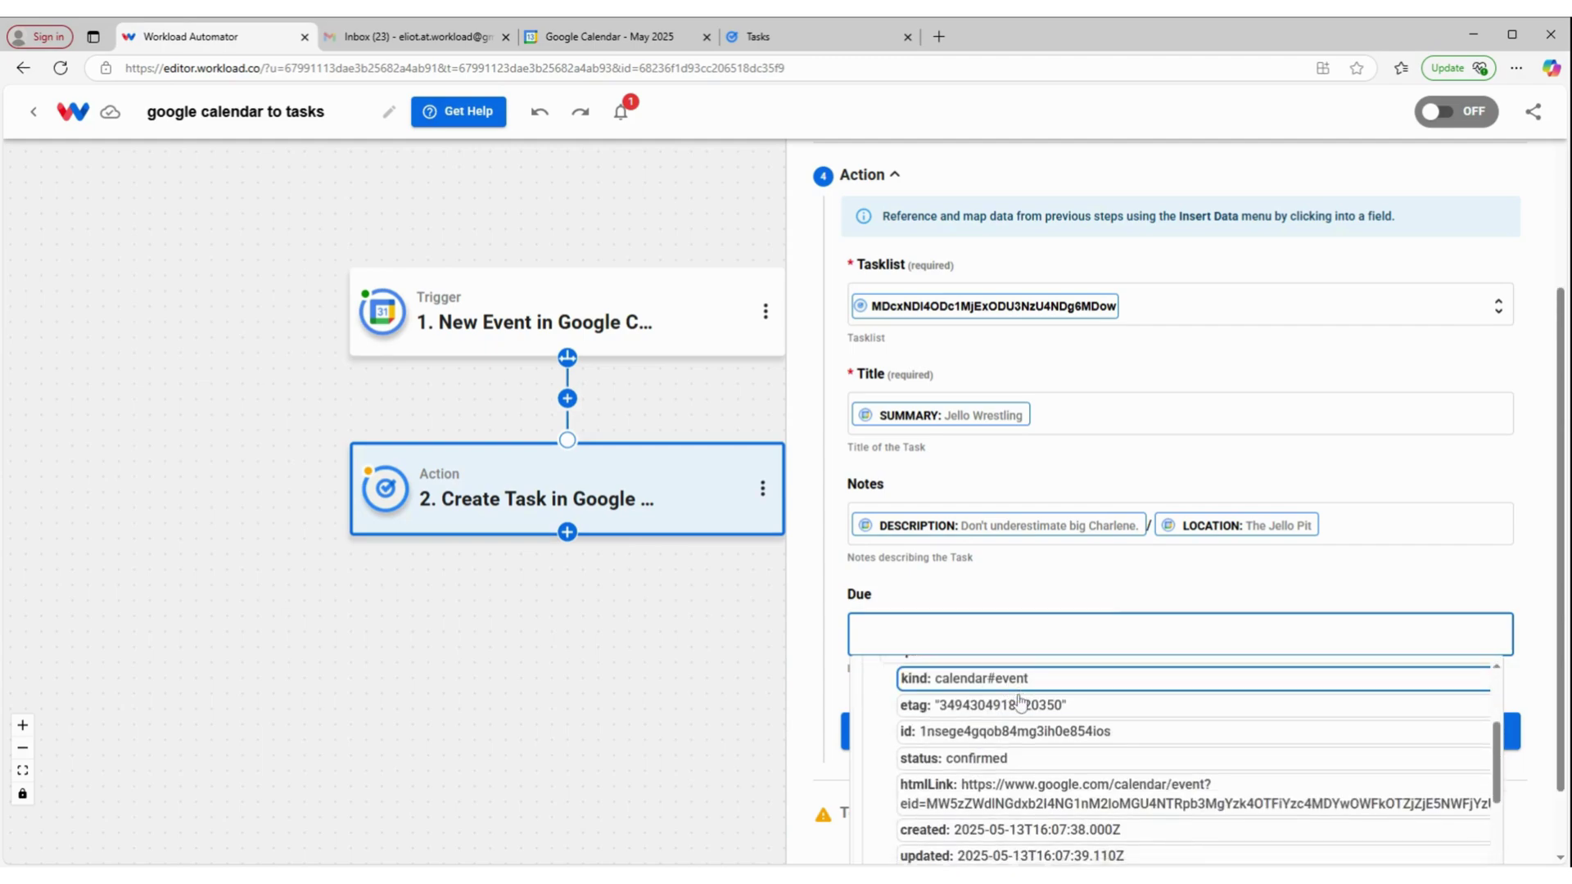
{"action": "scroll", "coordinate": [1019, 701], "scroll_direction": "down", "scroll_amount": 5}
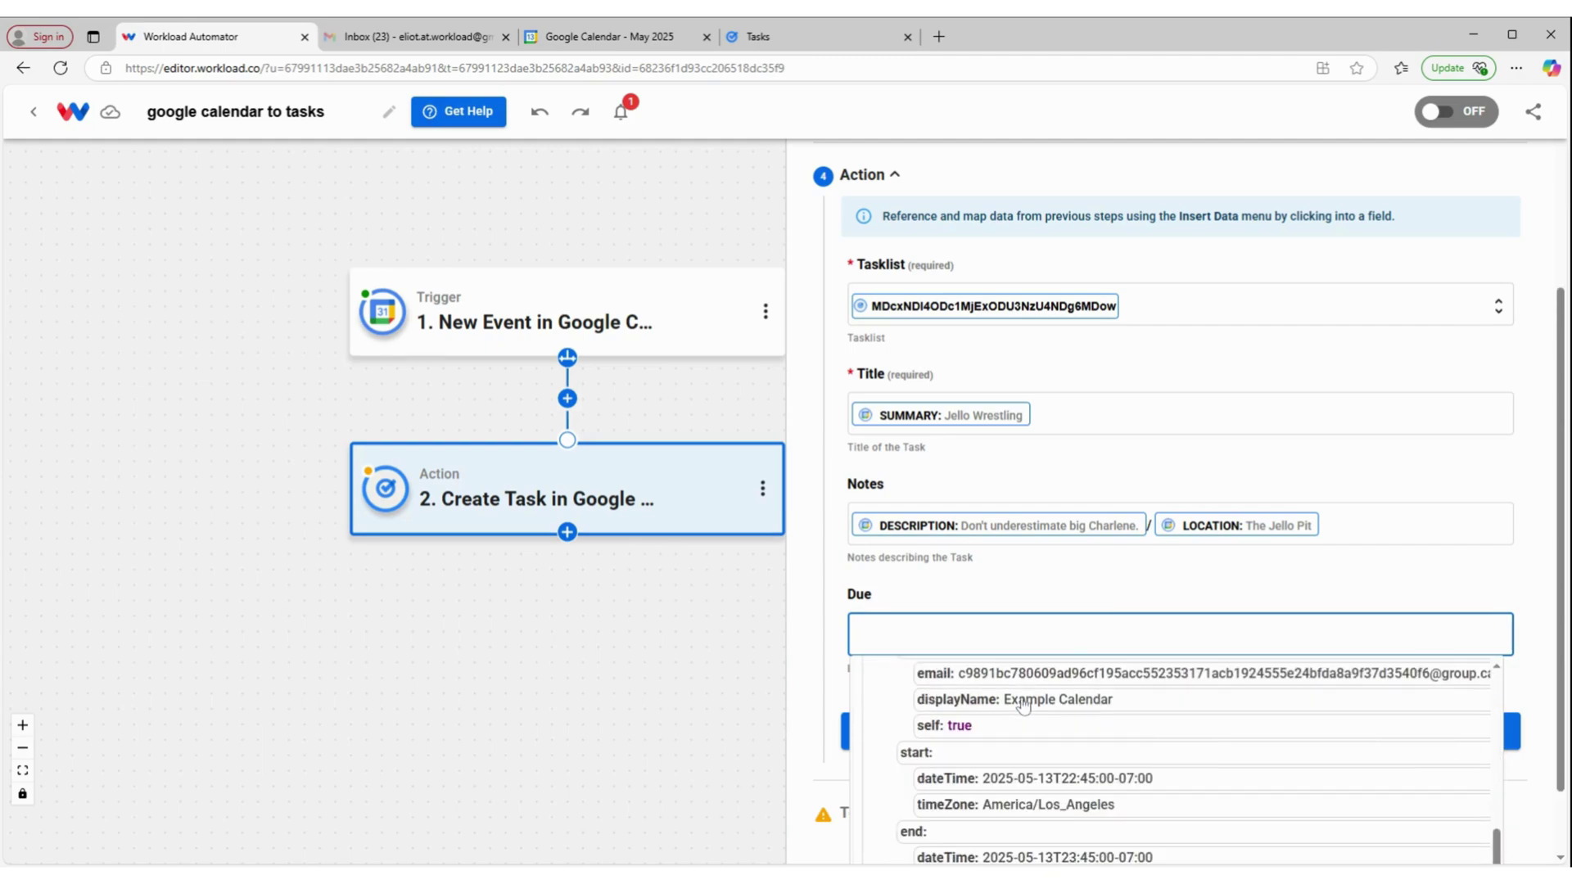
{"action": "left_click", "coordinate": [994, 761]}
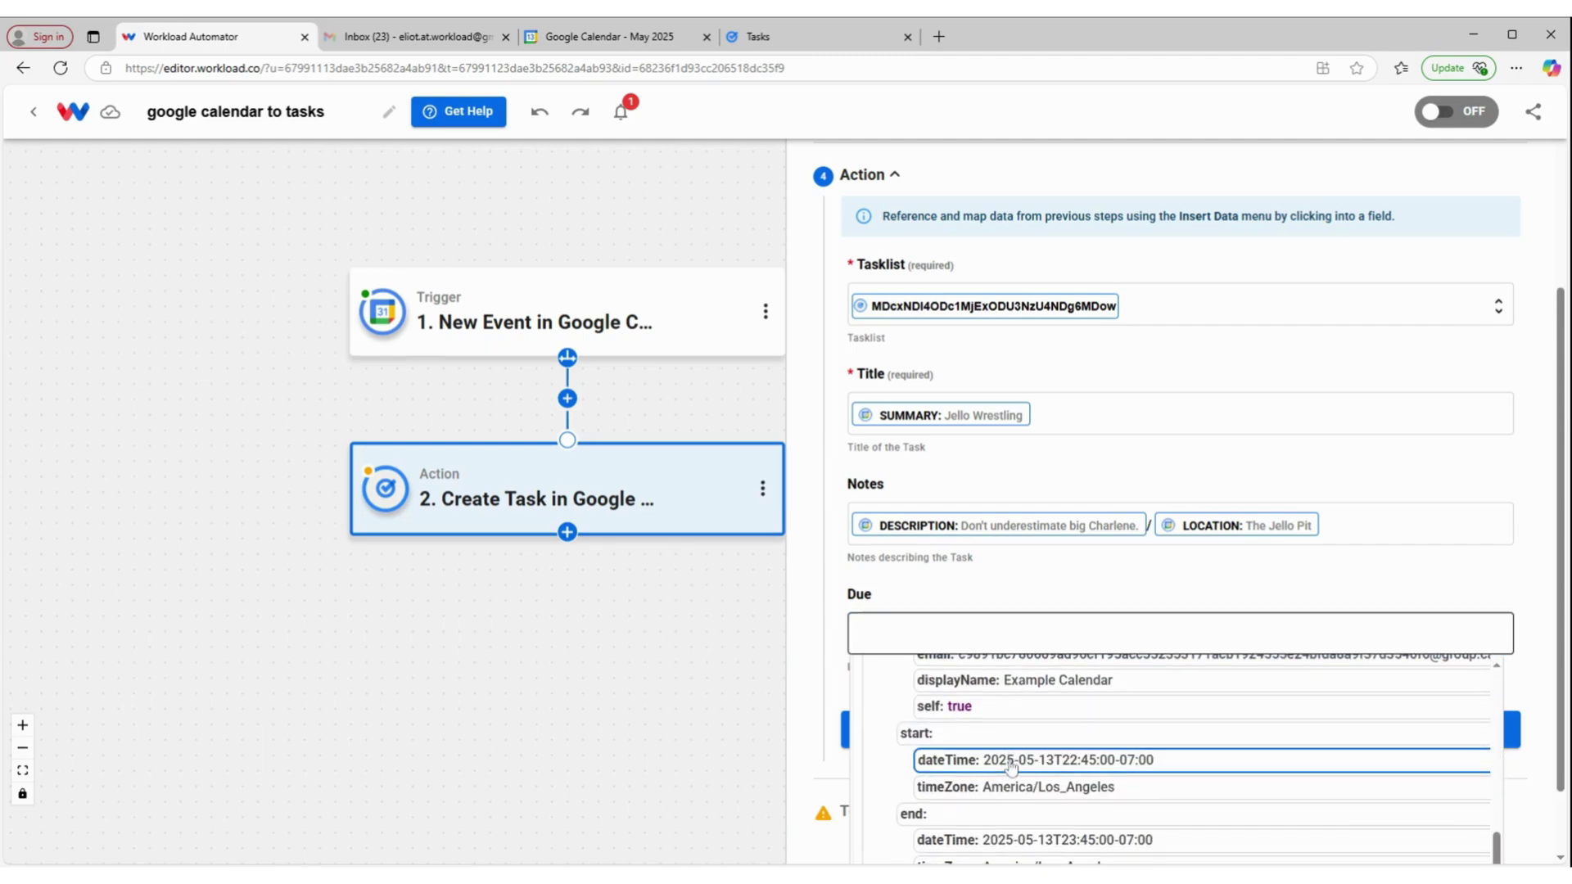
{"action": "left_click", "coordinate": [1056, 601]}
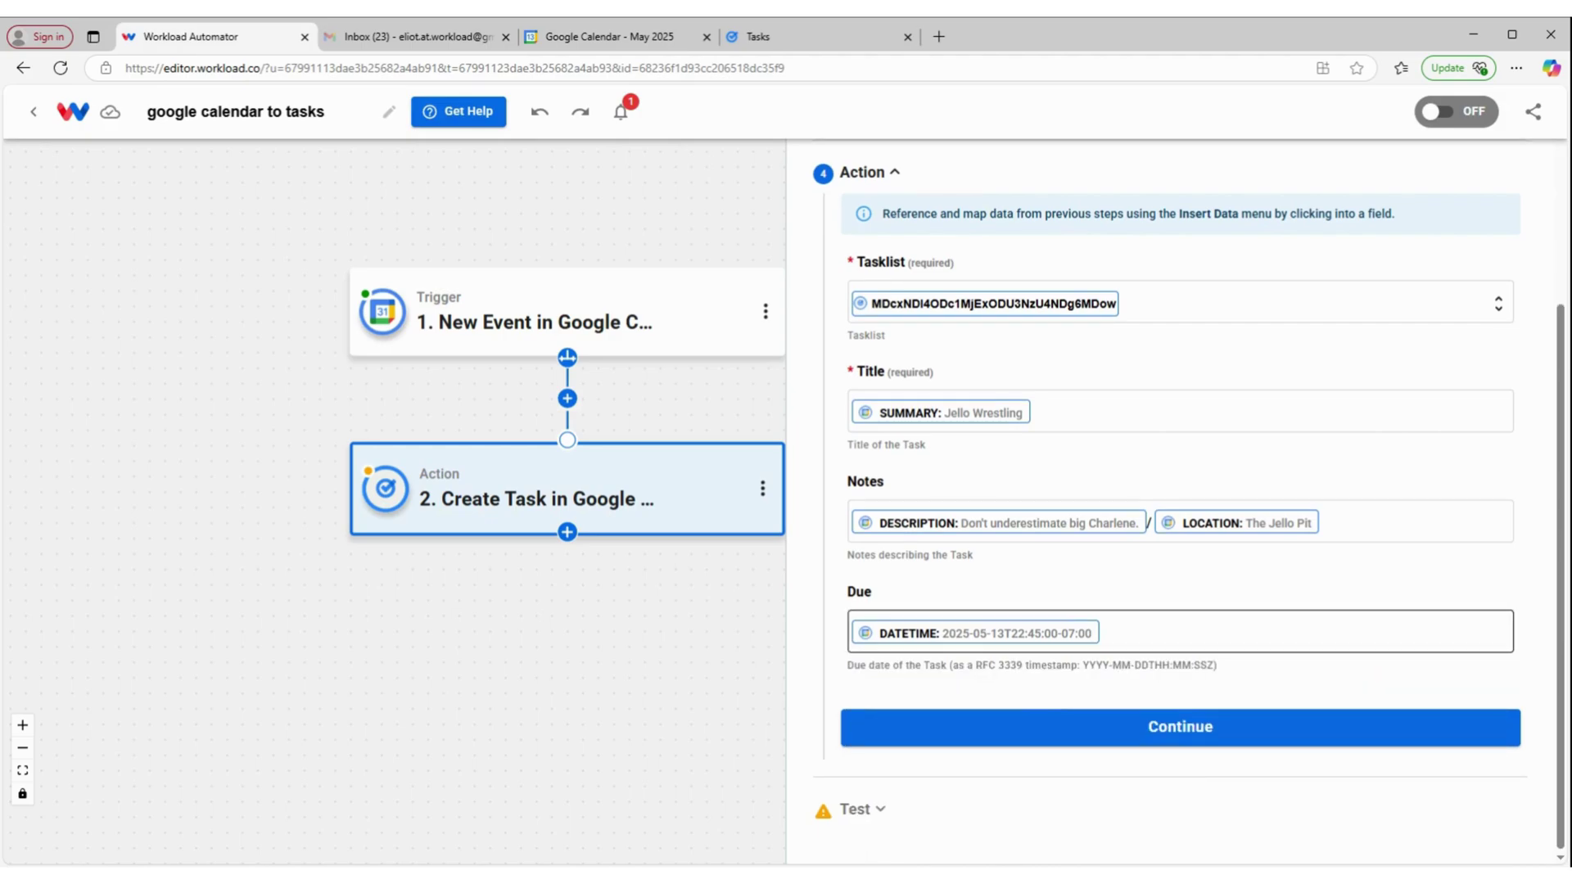
Test the Create Task action, confirm the Jello Wrestling task succeeded, and return to the workflow.
{"action": "left_click", "coordinate": [1044, 724]}
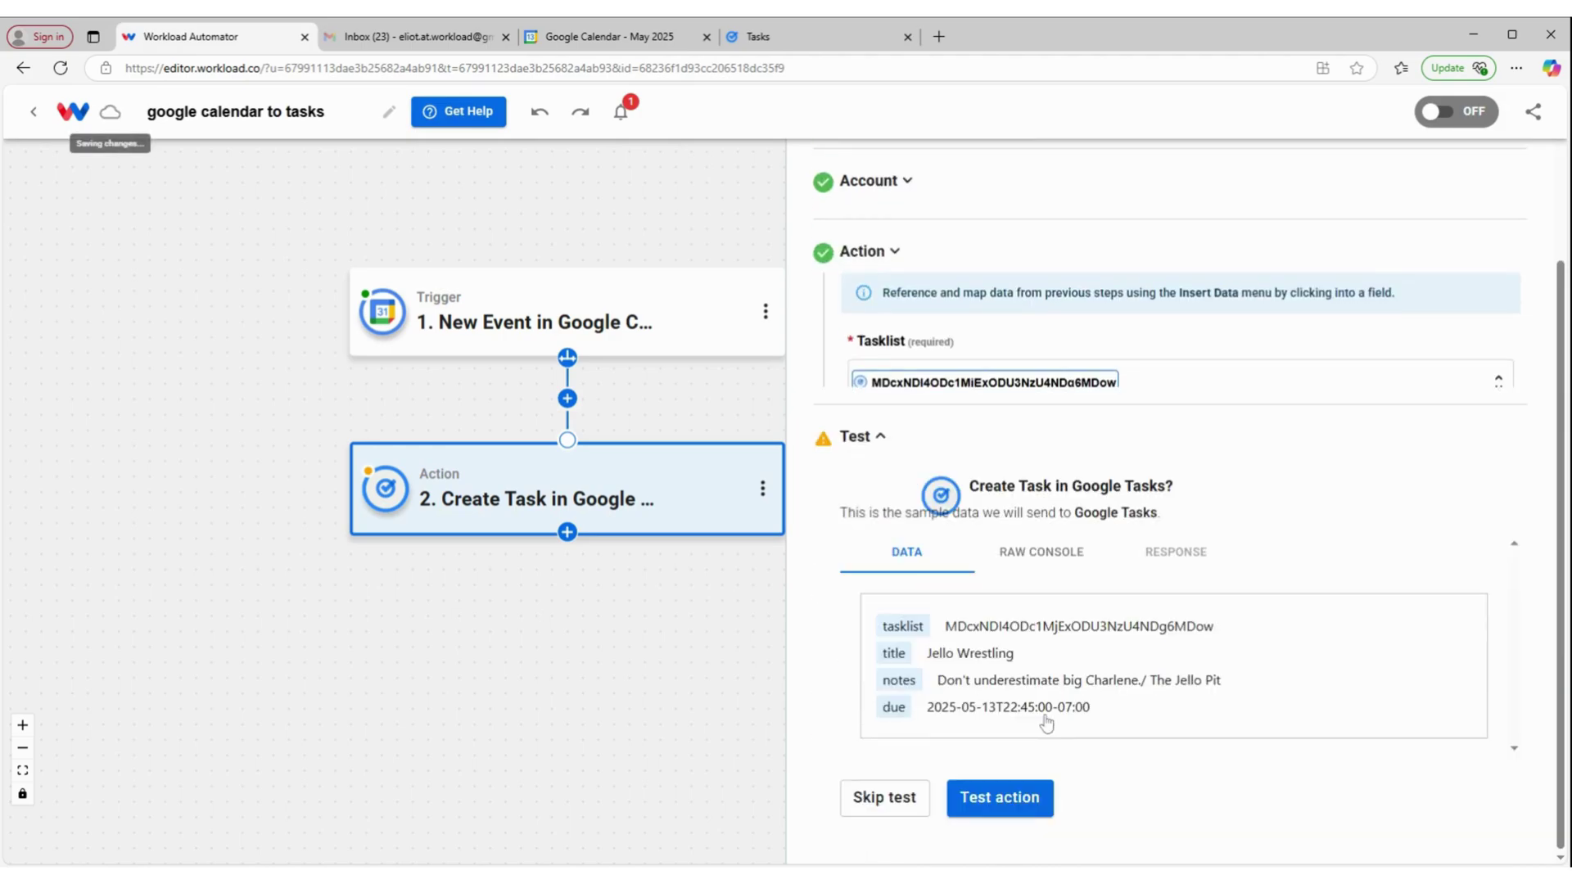
{"action": "left_click", "coordinate": [994, 806]}
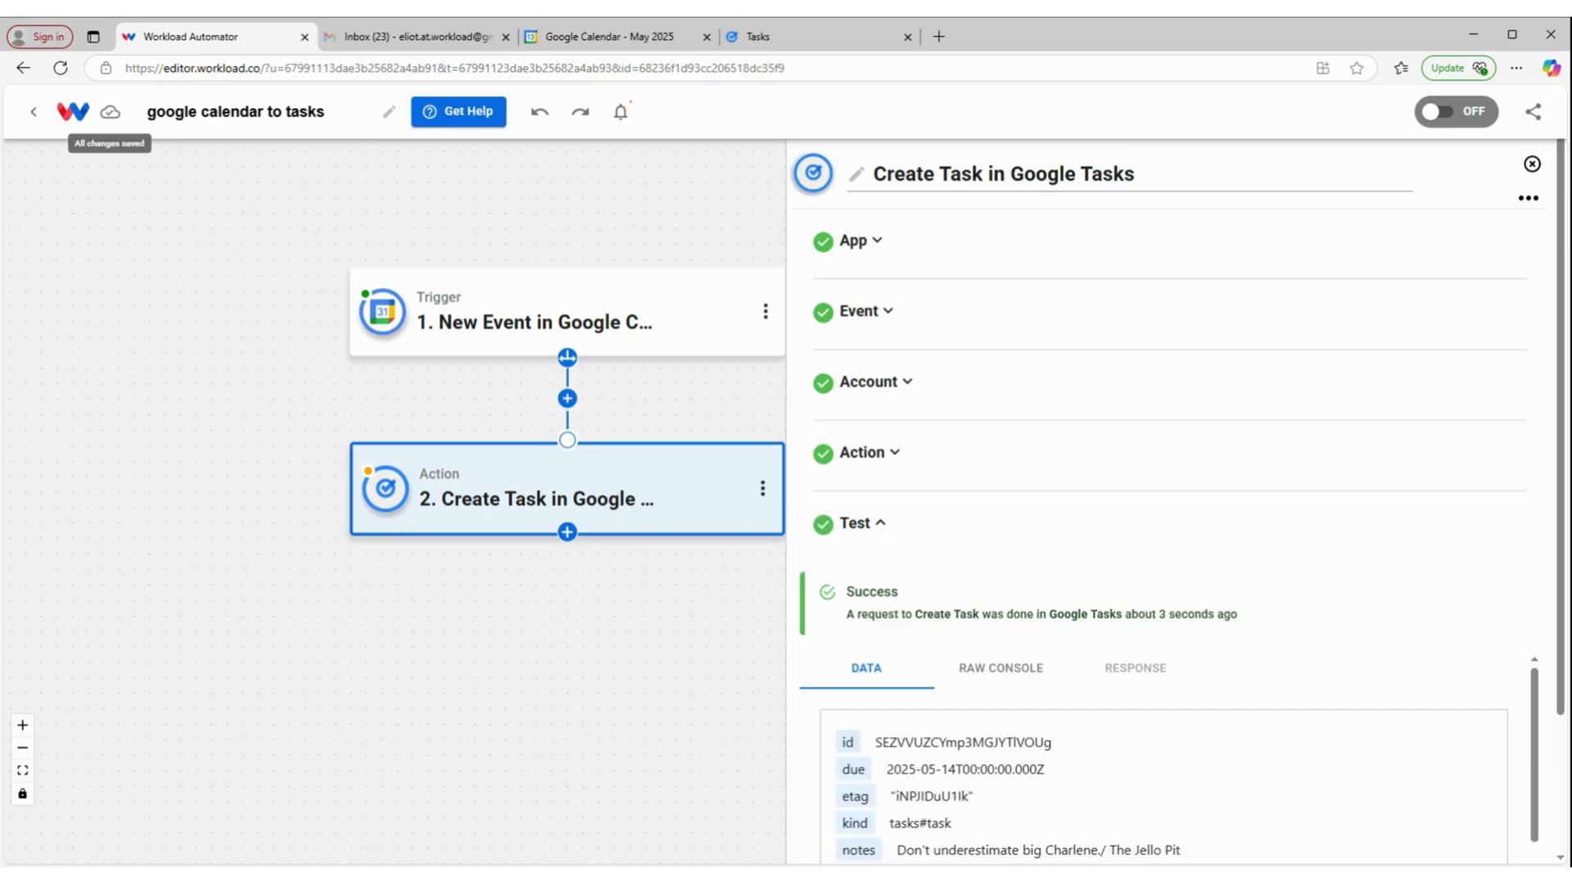
{"action": "scroll", "coordinate": [1100, 625], "scroll_direction": "down", "scroll_amount": 5}
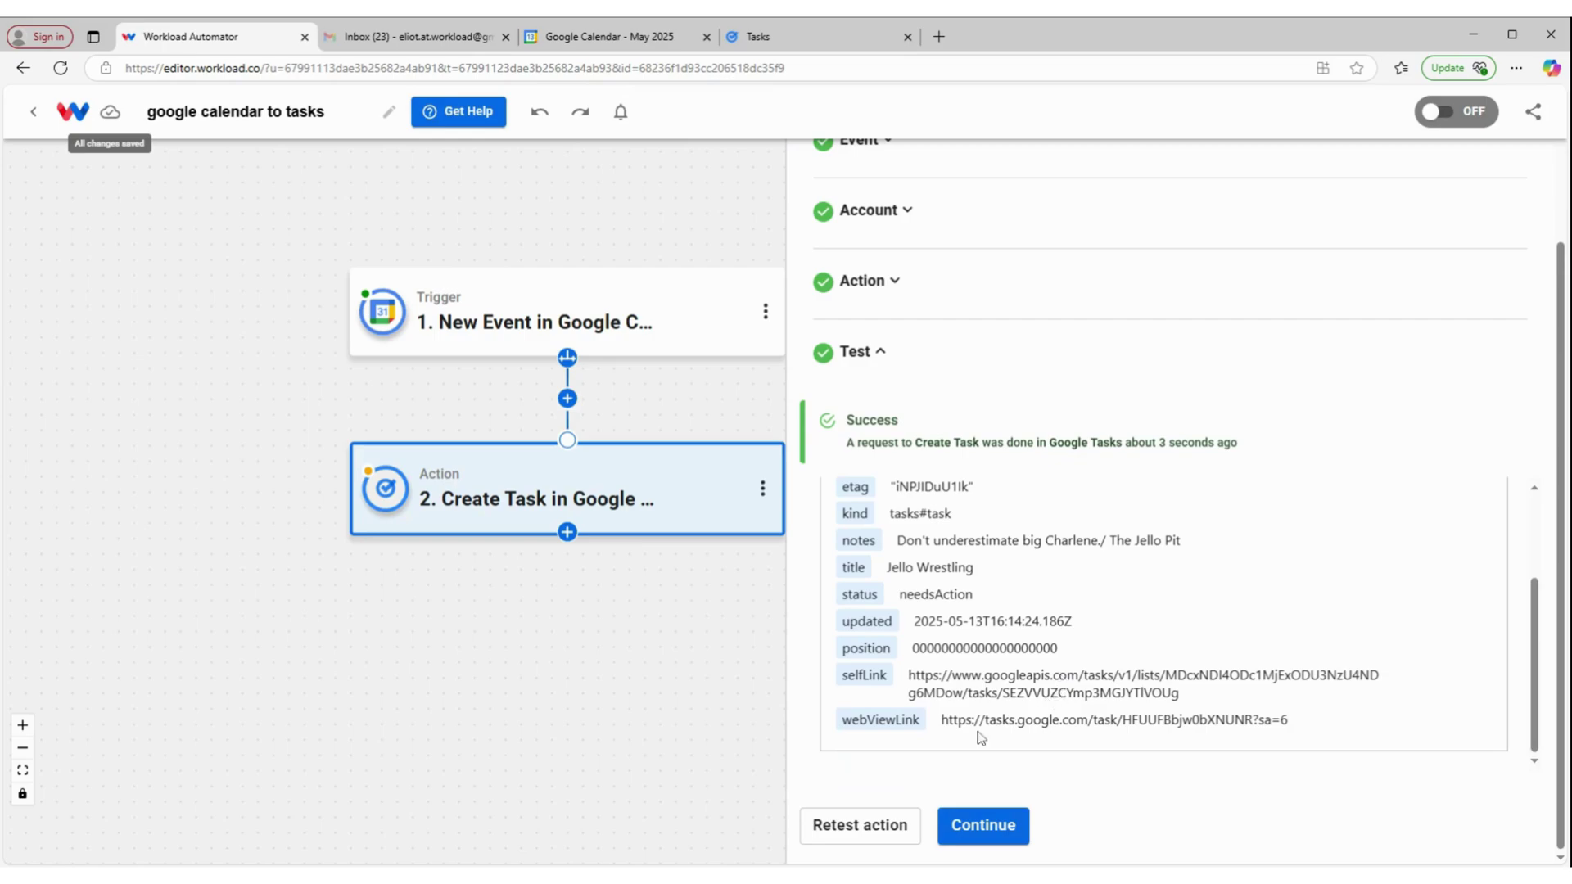
{"action": "left_click", "coordinate": [984, 825]}
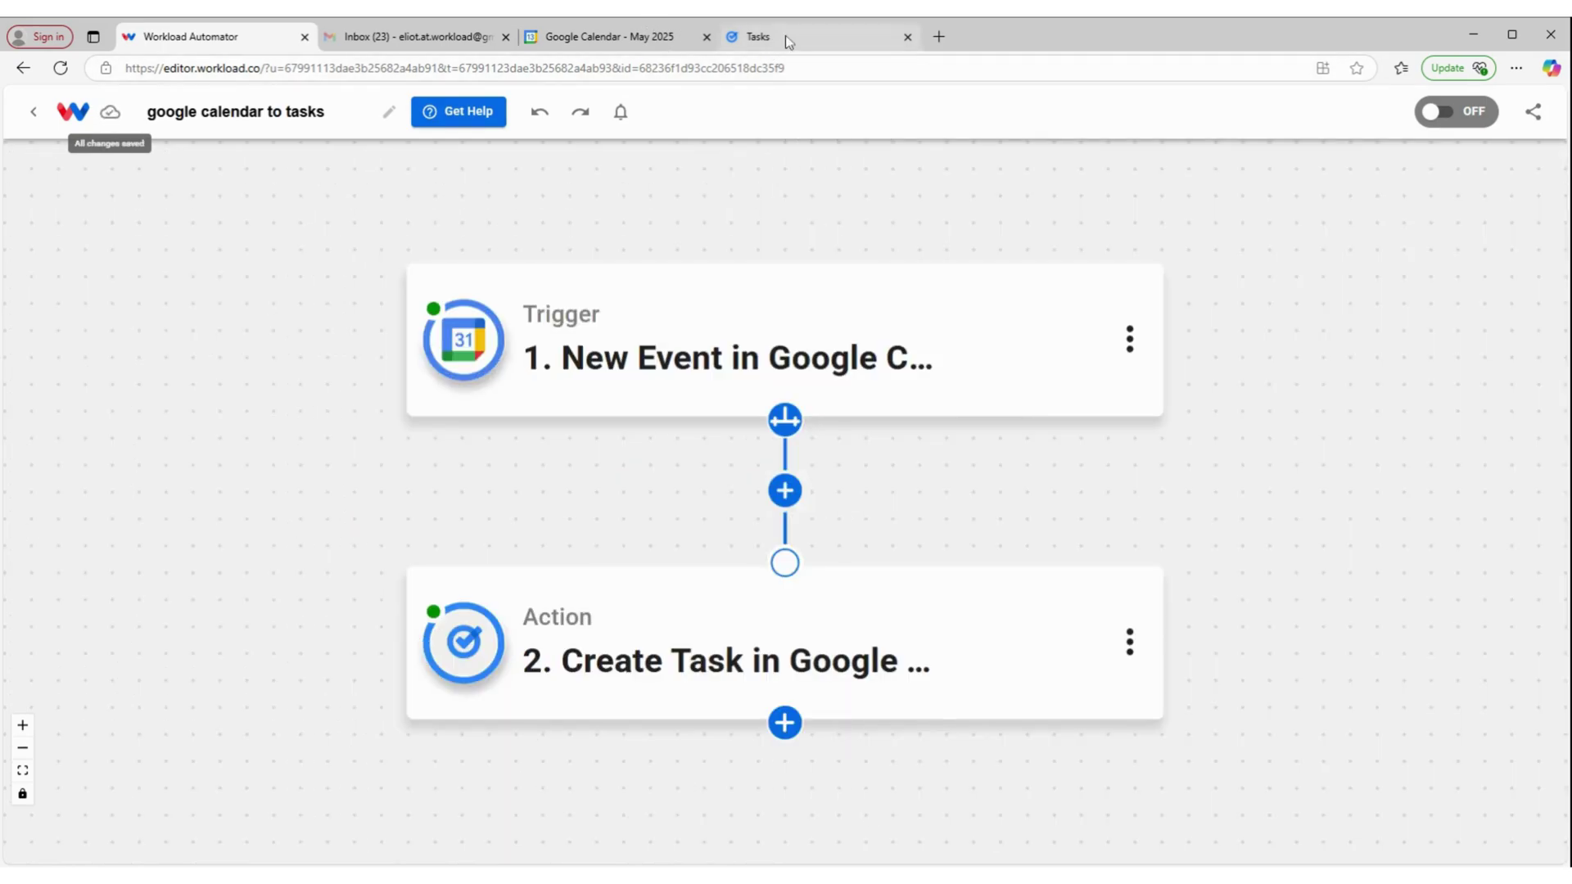
Check My Tasks in Google Tasks for the new Jello Wrestling task.
{"action": "left_click", "coordinate": [797, 42]}
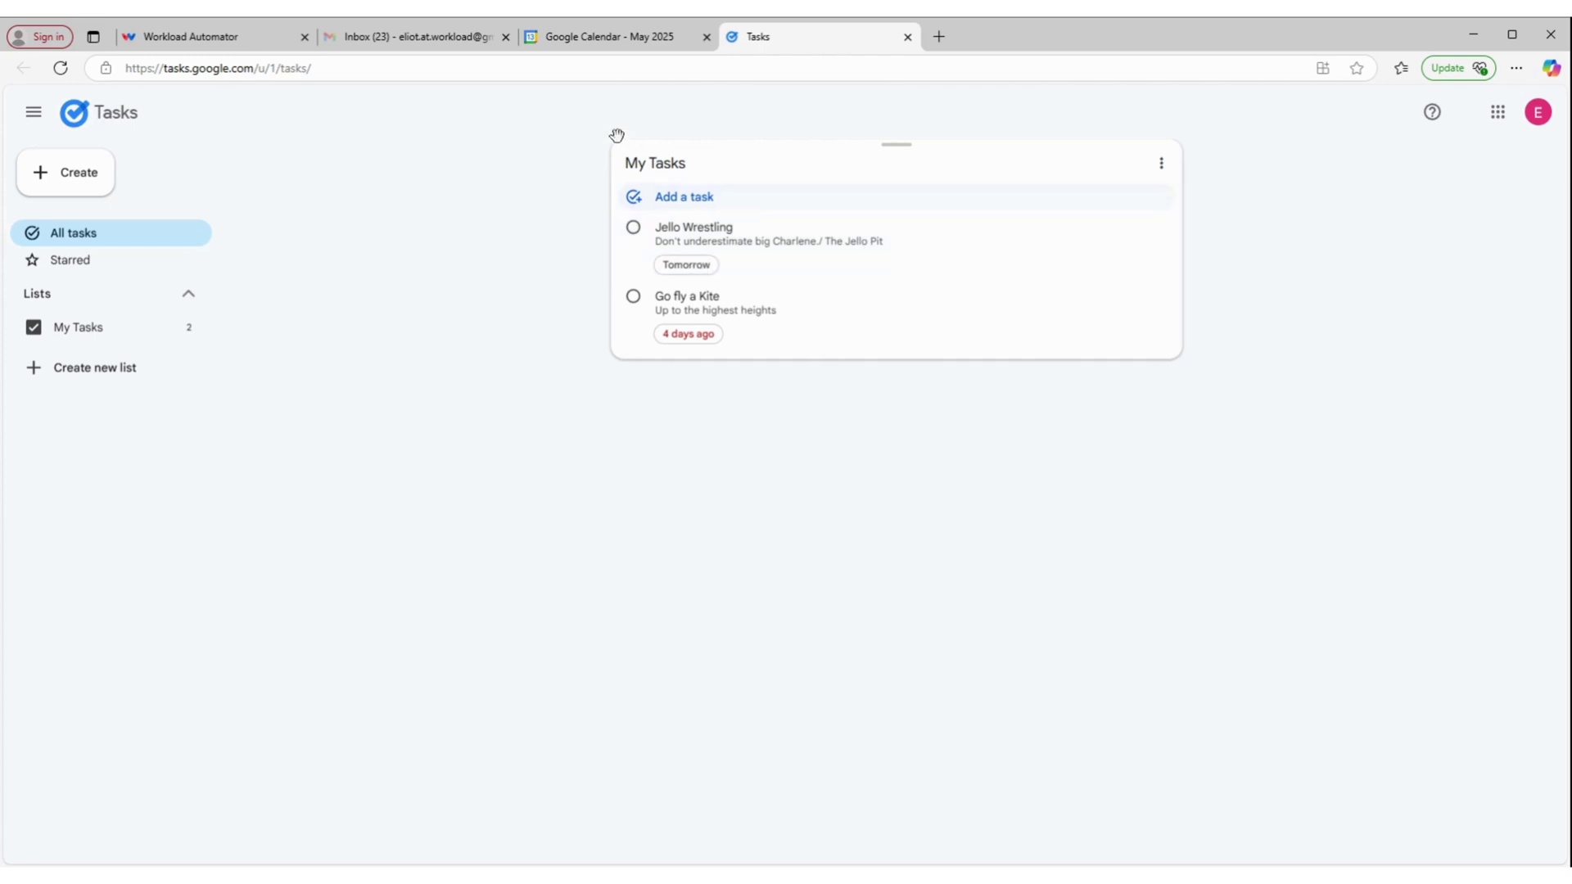
Back in the workflow editor, switch the workflow ON so its status is ACTIVE.
{"action": "left_click", "coordinate": [199, 32]}
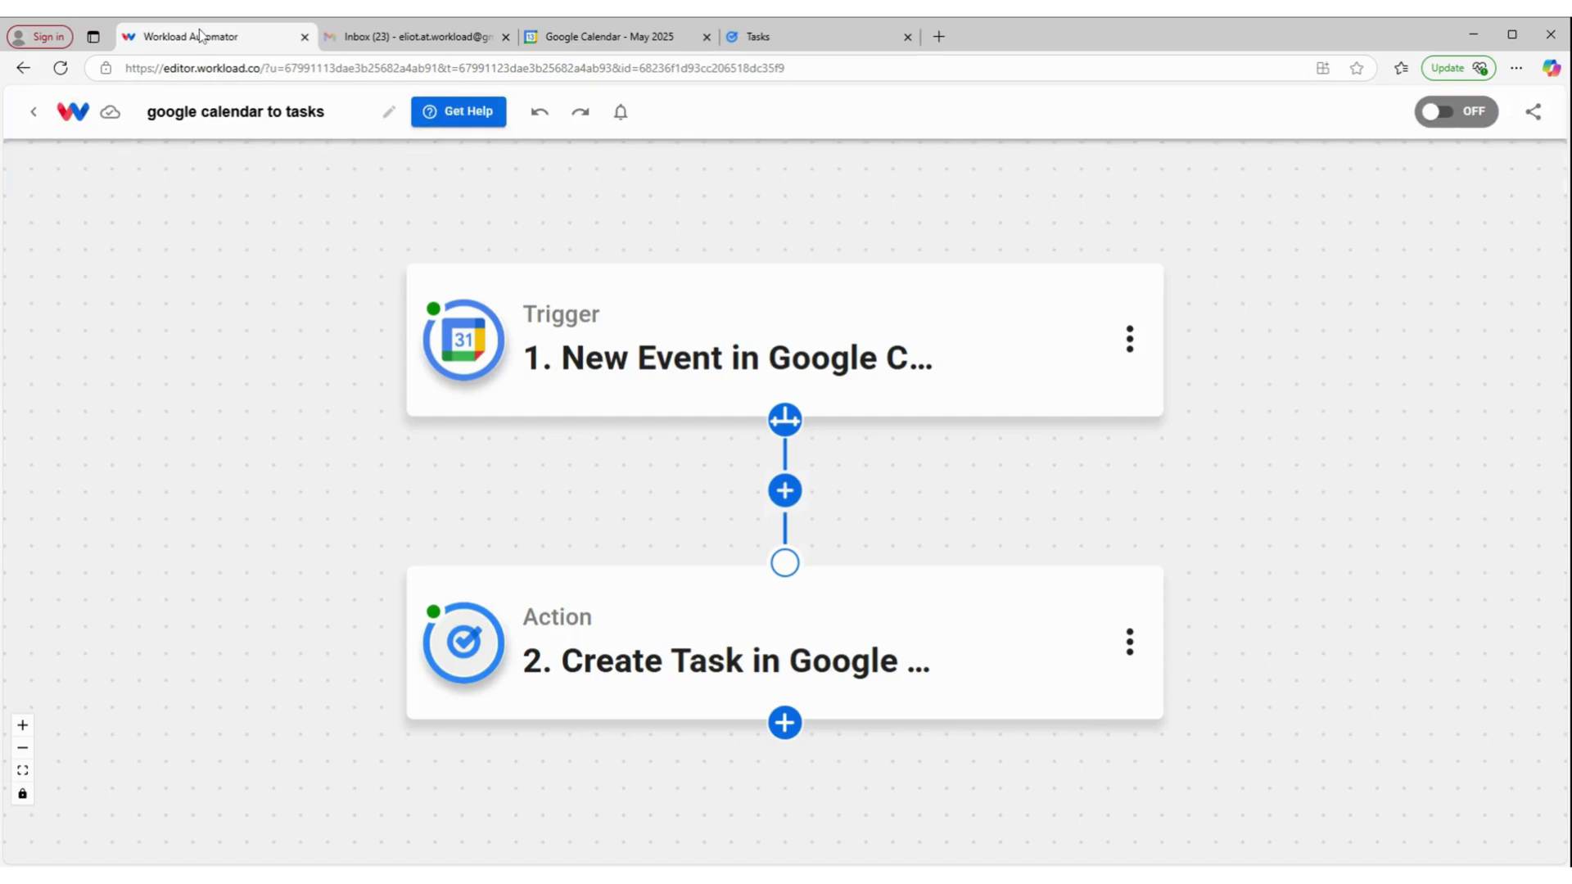
{"action": "left_click", "coordinate": [594, 409]}
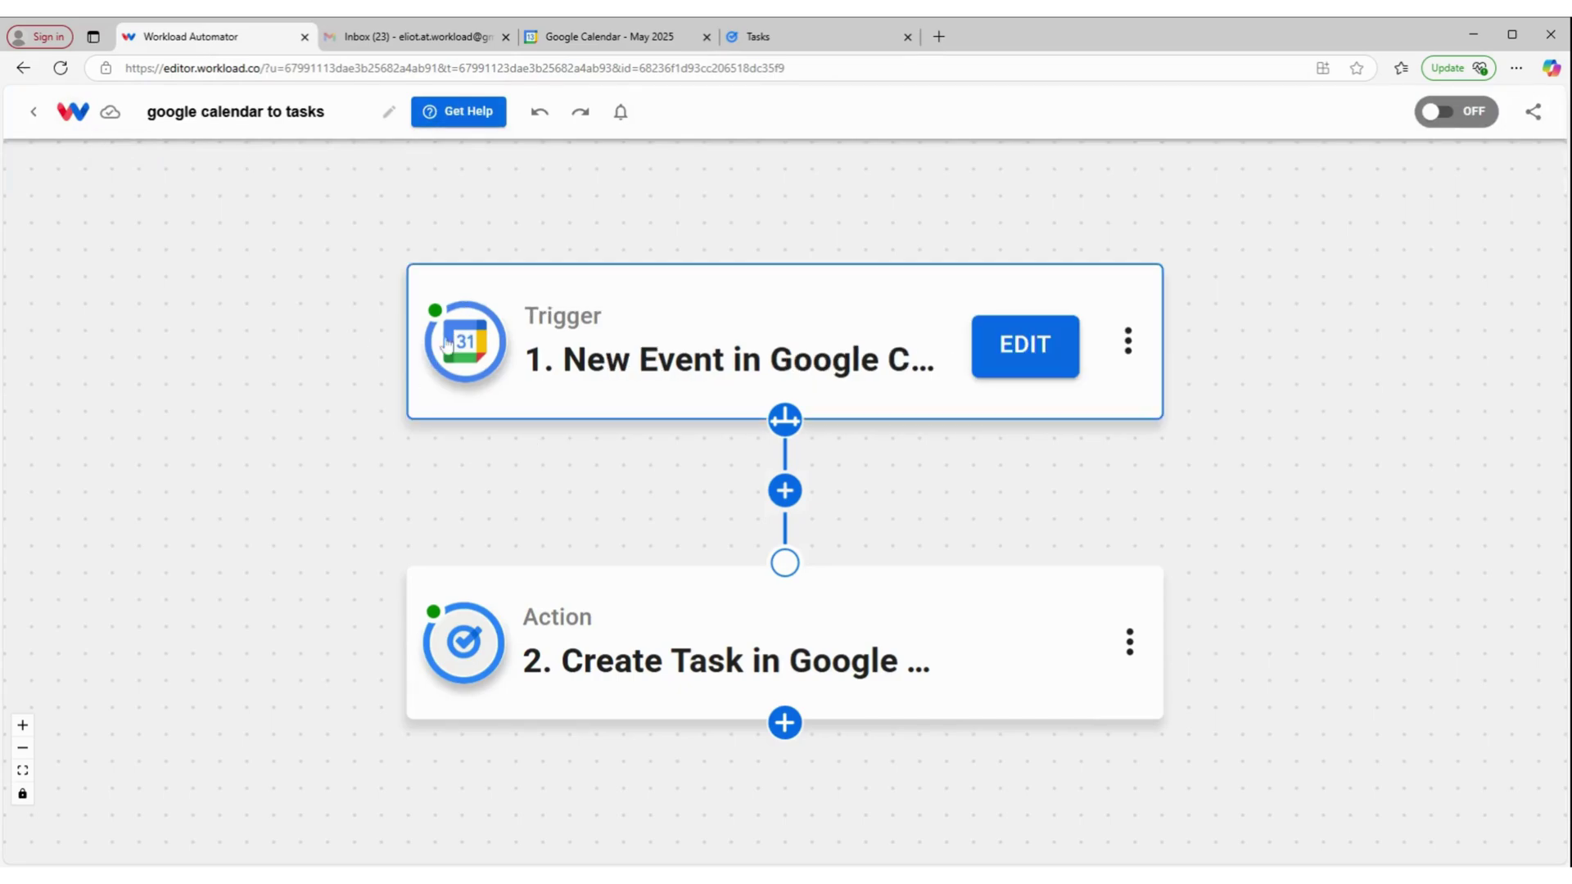
{"action": "left_click", "coordinate": [460, 659]}
{"action": "left_click", "coordinate": [459, 344]}
{"action": "left_click", "coordinate": [1453, 113]}
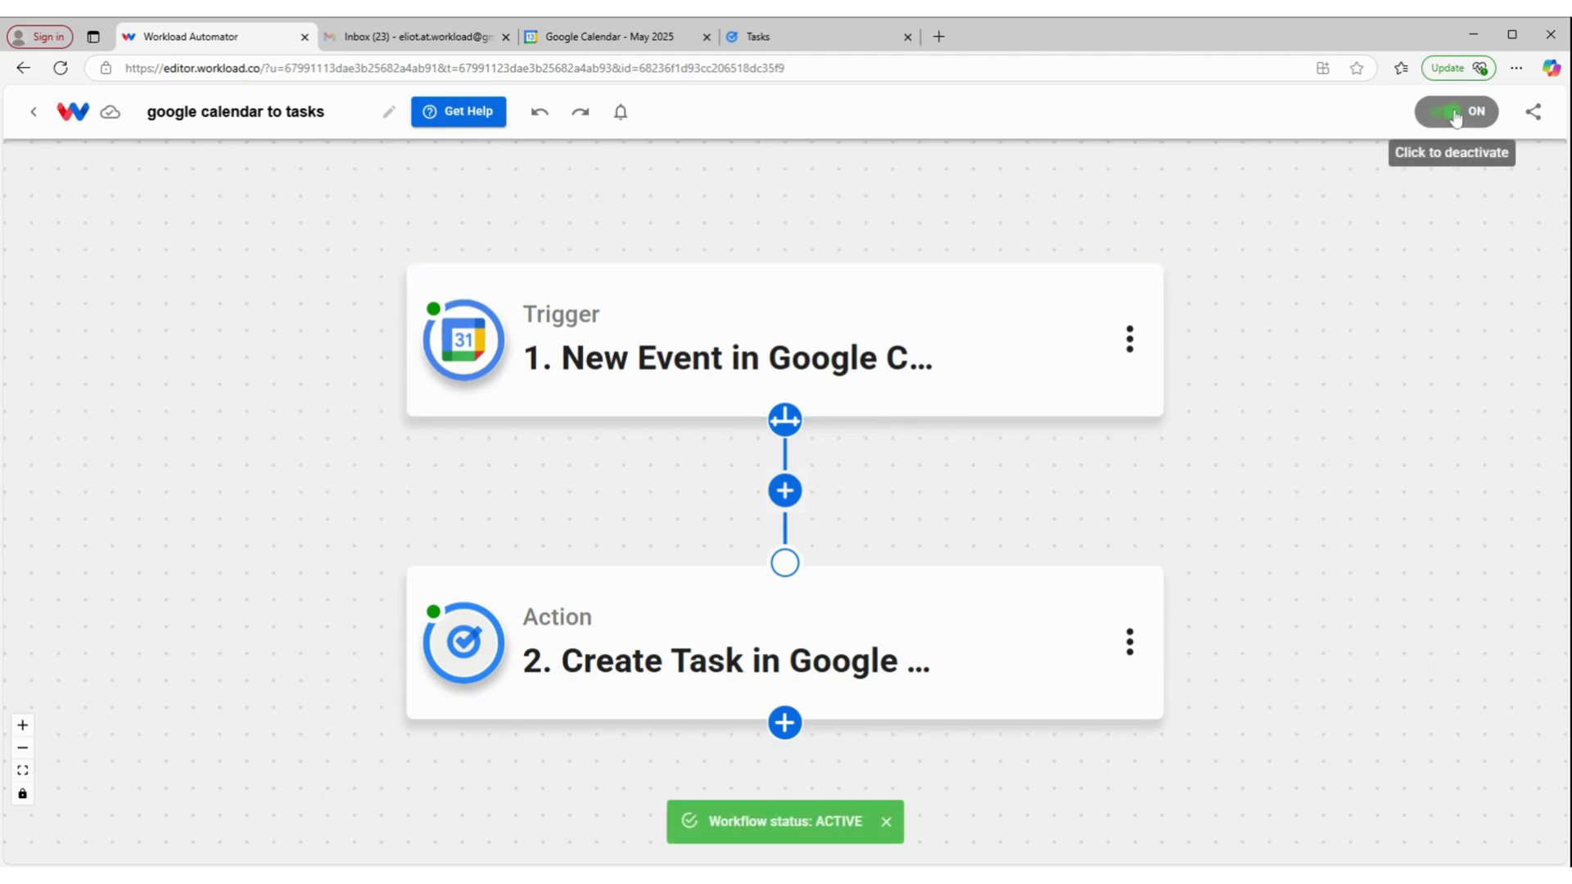